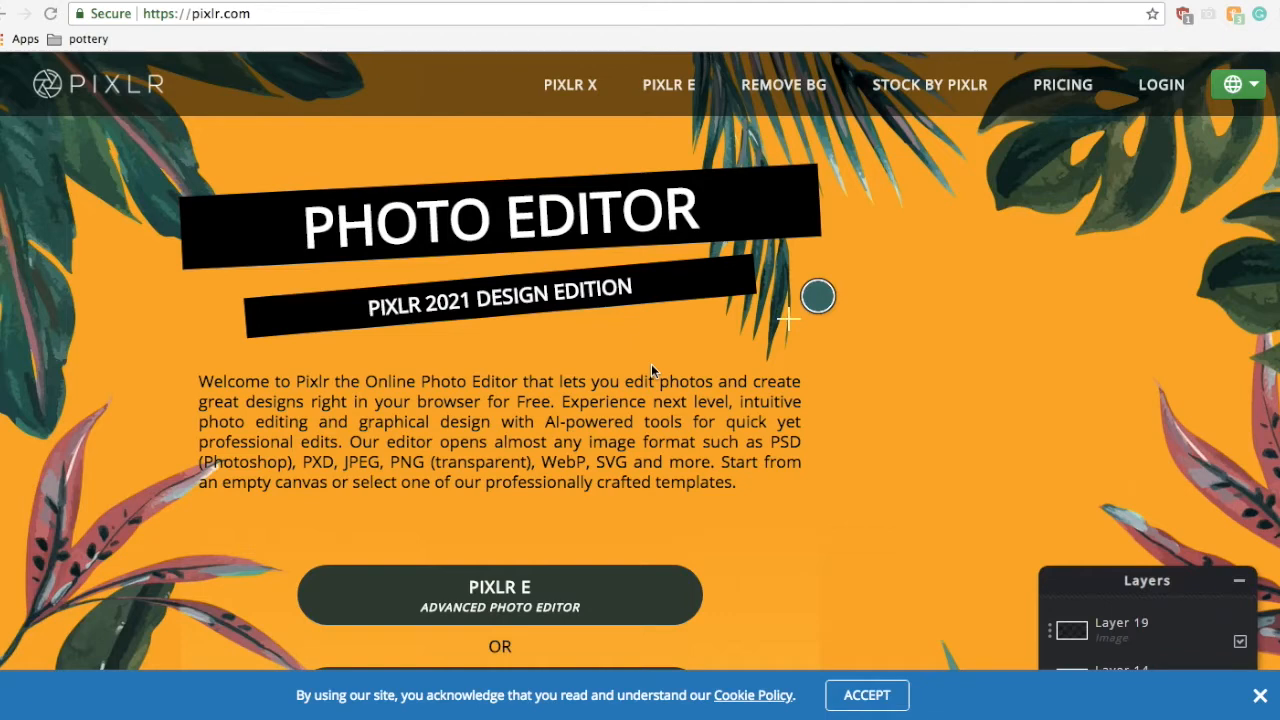
{"action": "left_click", "coordinate": [532, 598]}
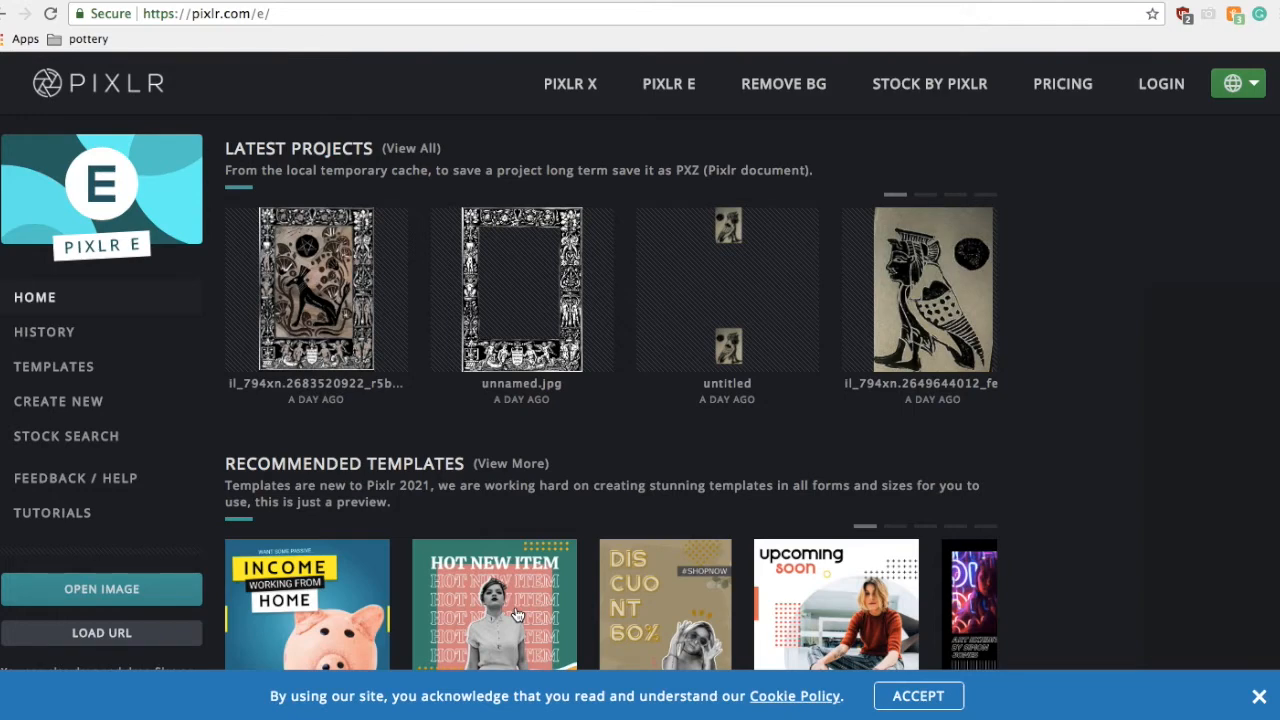
{"action": "left_click", "coordinate": [158, 588]}
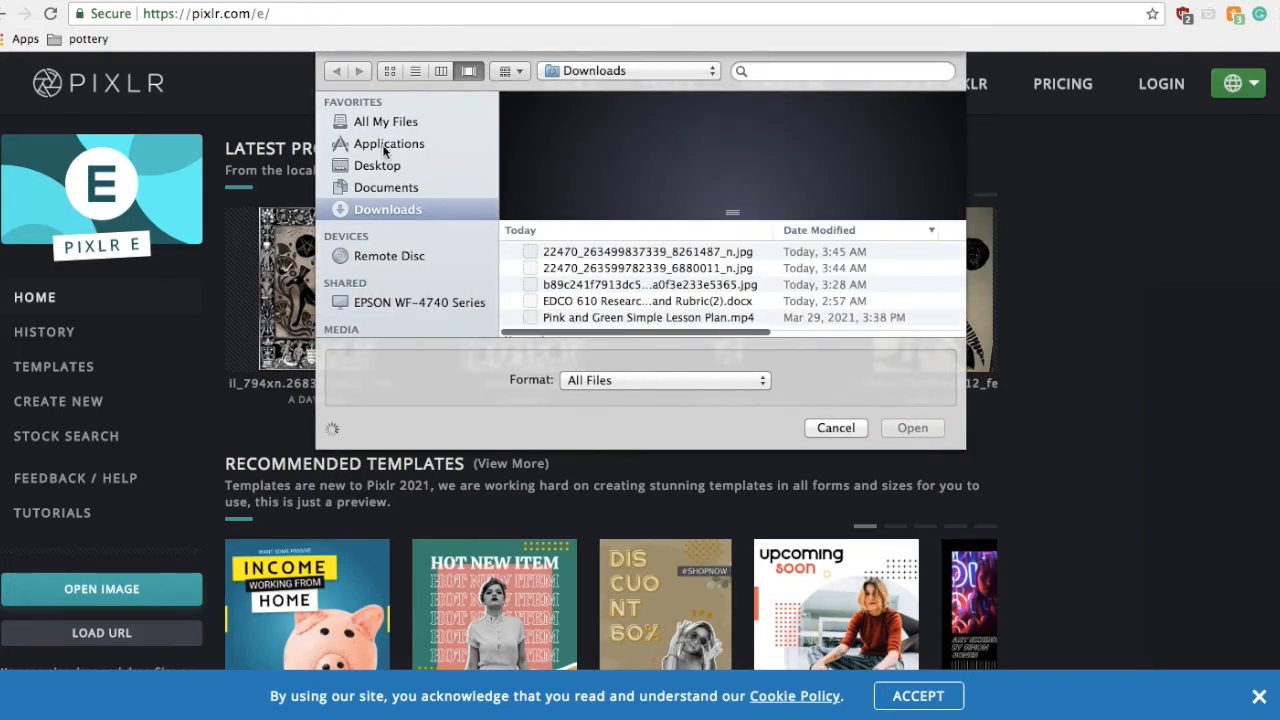
{"action": "left_click", "coordinate": [595, 270]}
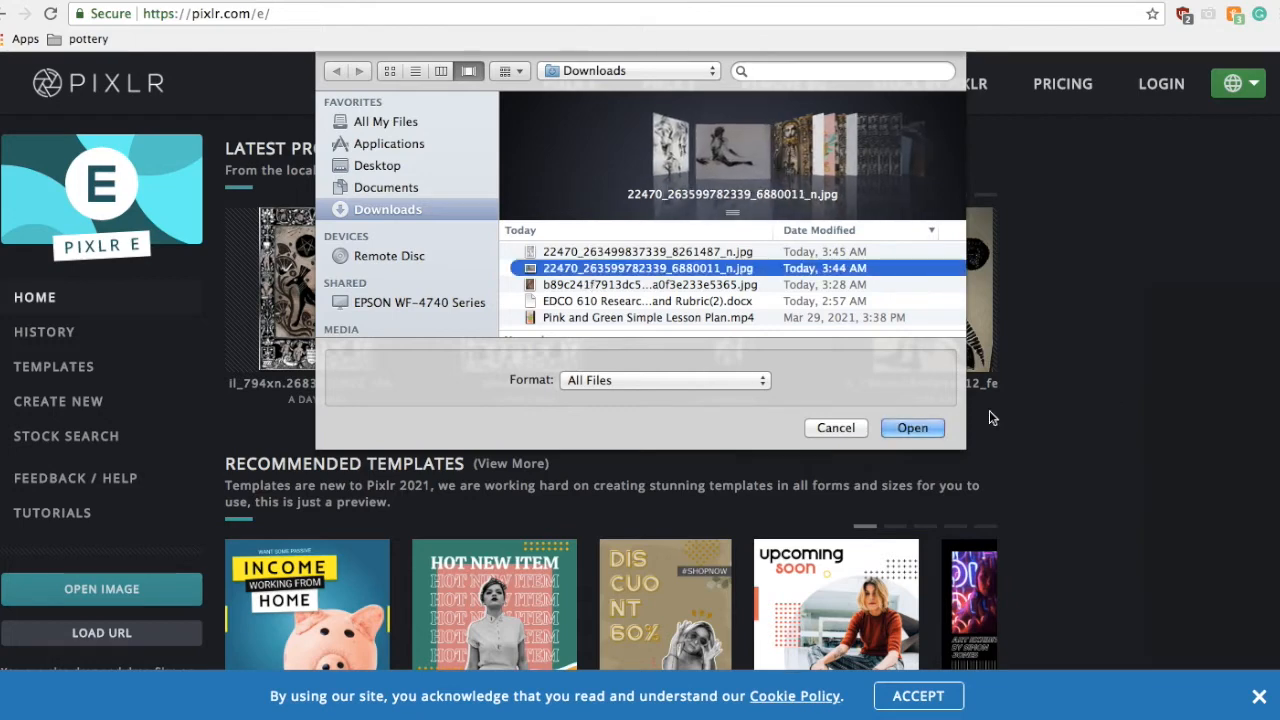
{"action": "left_click", "coordinate": [910, 428]}
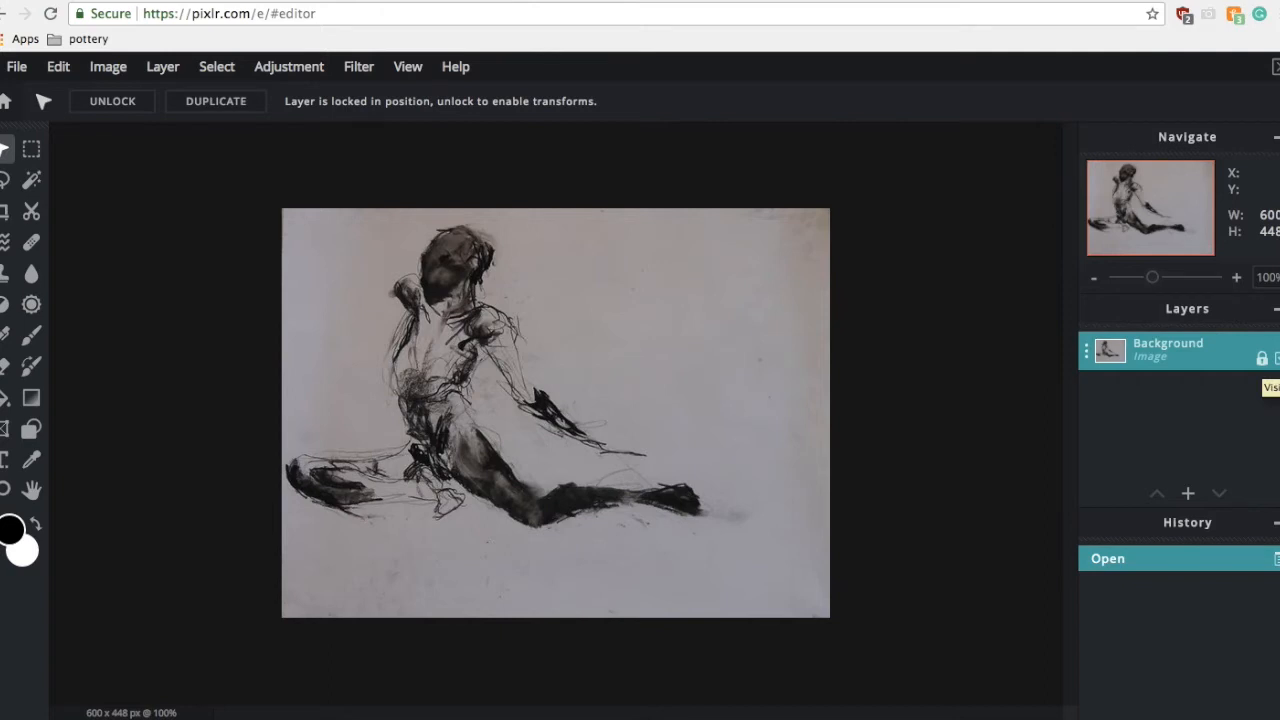
Step: Toggle the Background layer's visibility off and back on, then unlock the layer
{"action": "double_click", "coordinate": [1276, 358]}
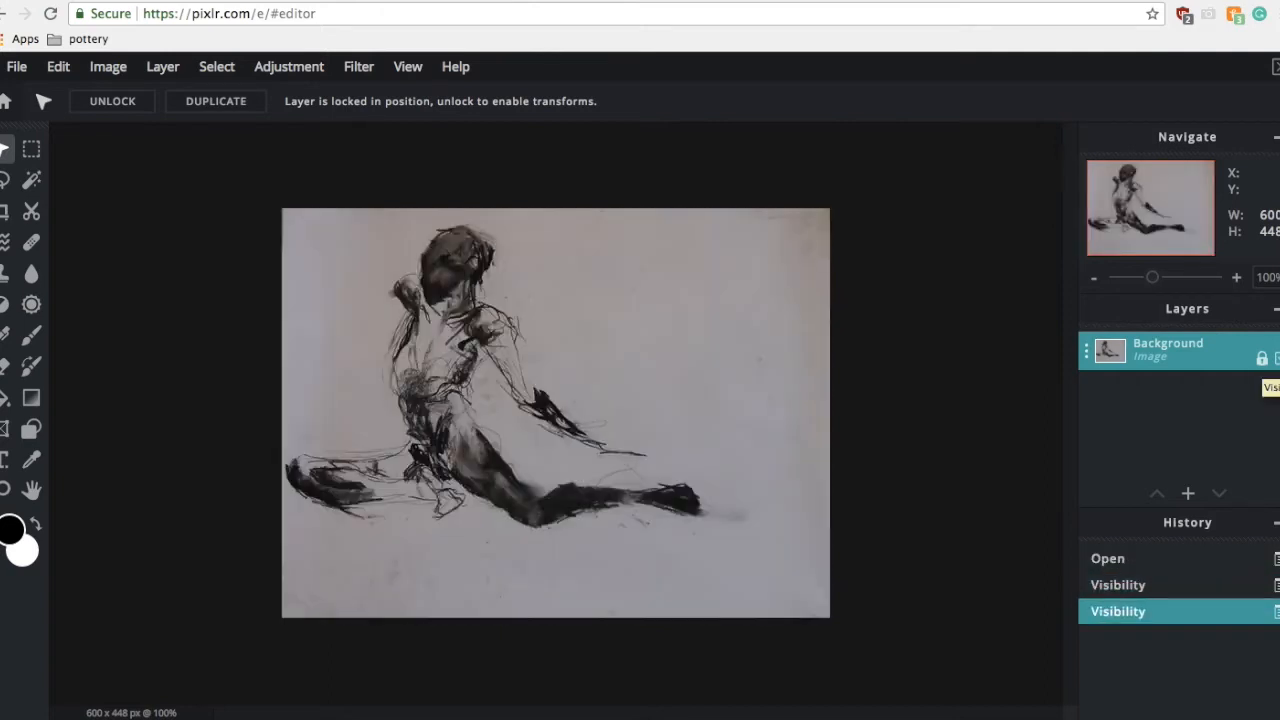
{"action": "left_click", "coordinate": [1274, 360]}
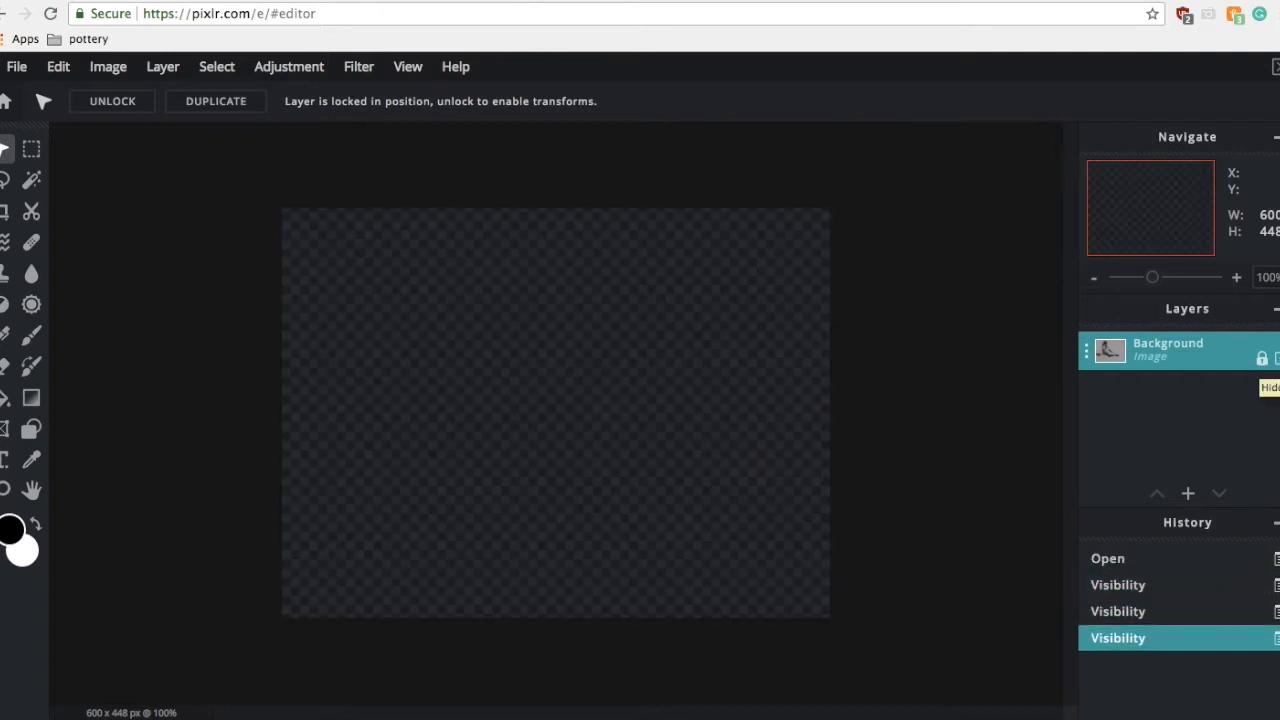
{"action": "left_click", "coordinate": [1275, 362]}
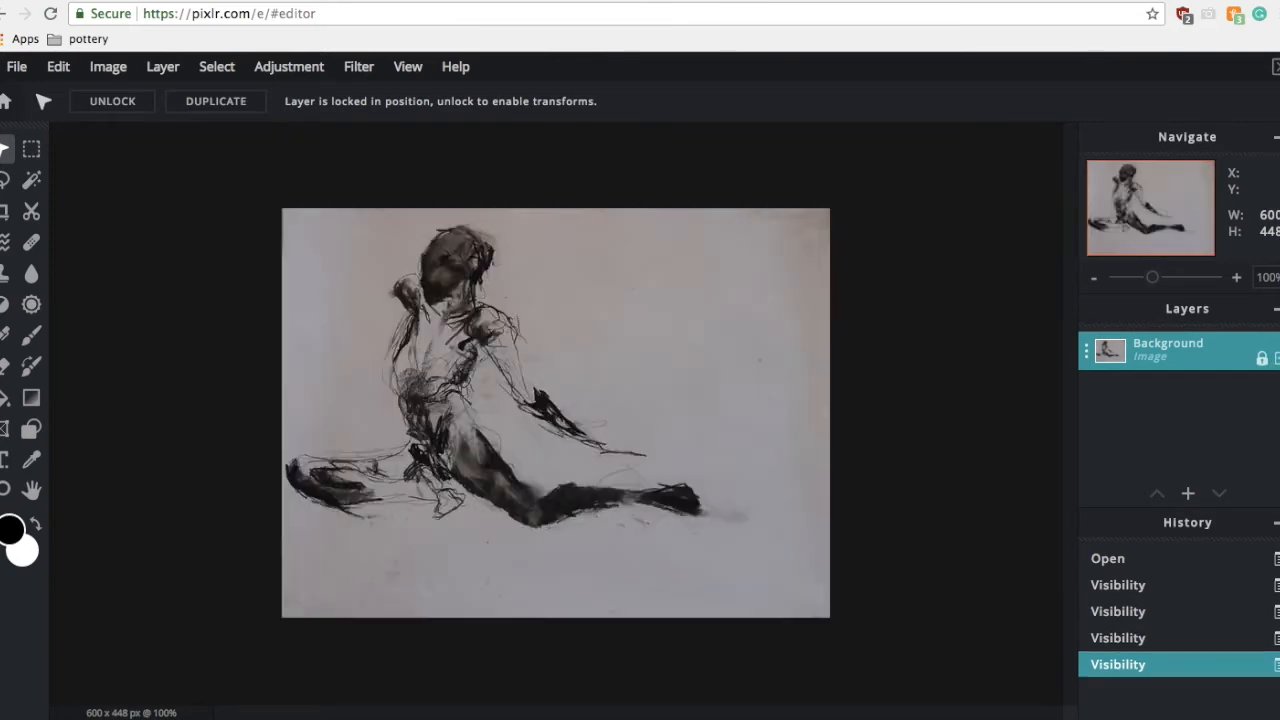
{"action": "left_click", "coordinate": [1262, 359]}
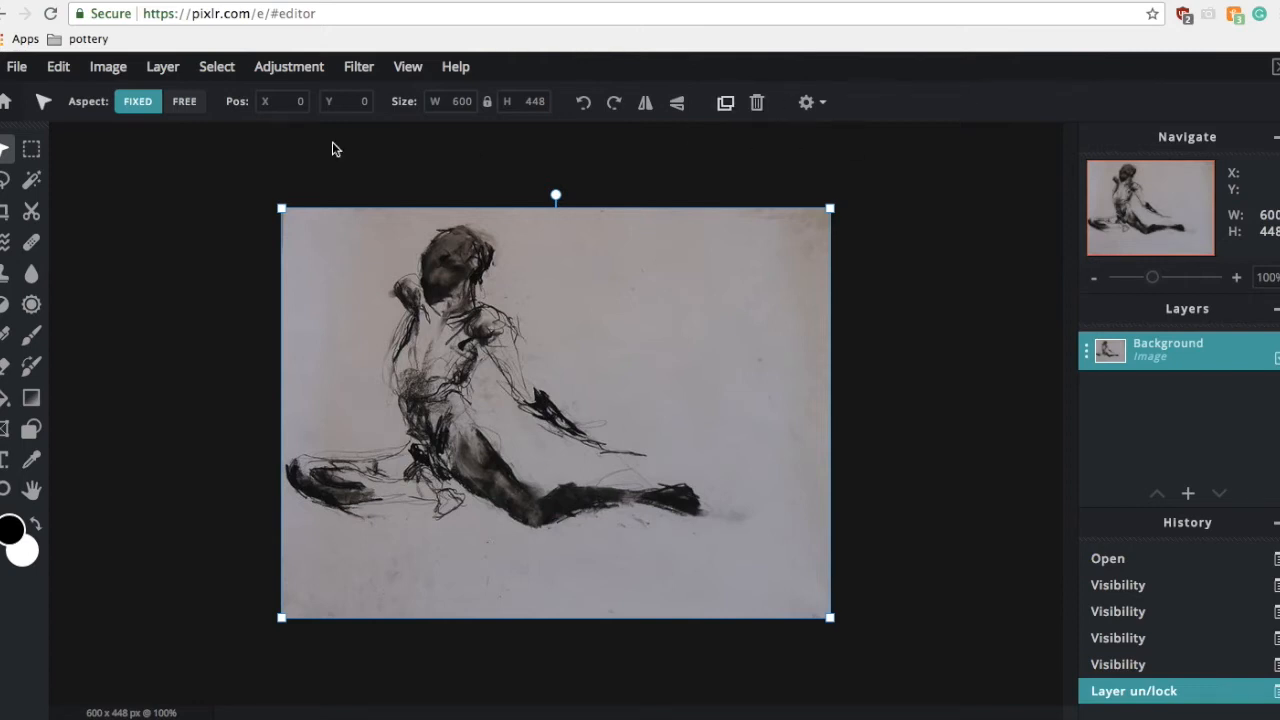
Step: Select the paper background with the Magic Wand, clear it, and deselect
{"action": "left_click", "coordinate": [32, 180]}
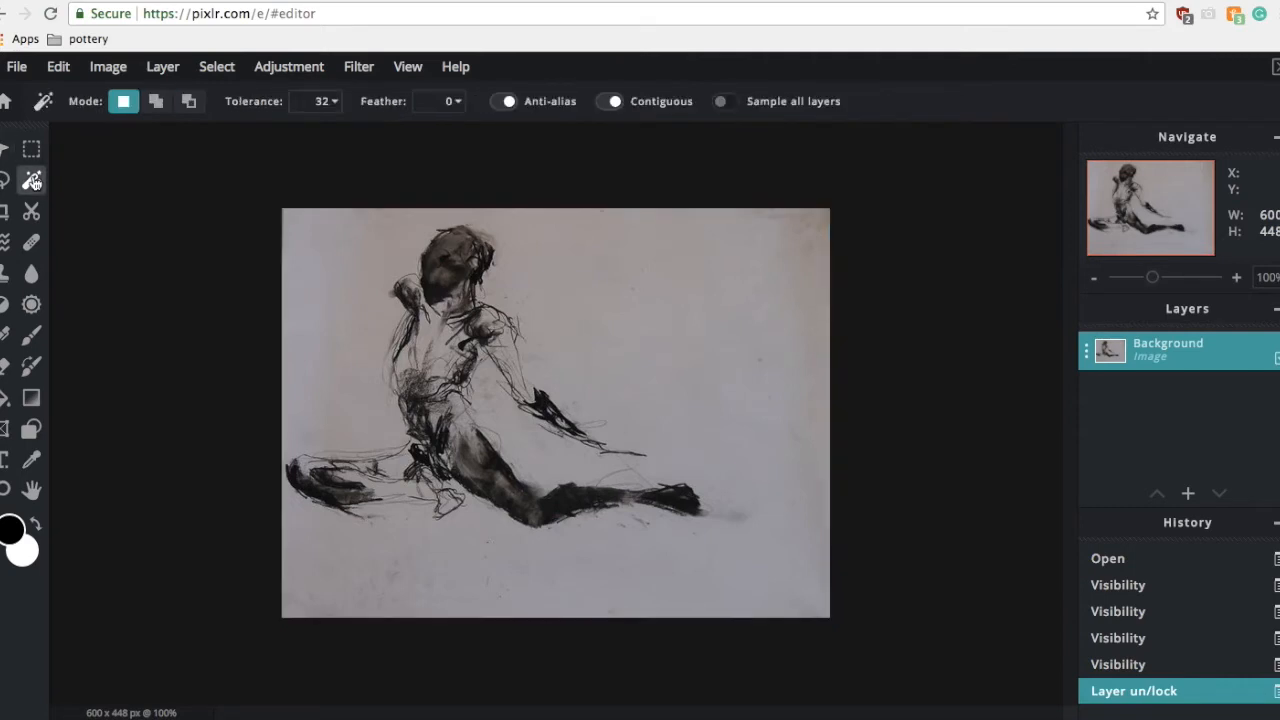
{"action": "left_click", "coordinate": [574, 303]}
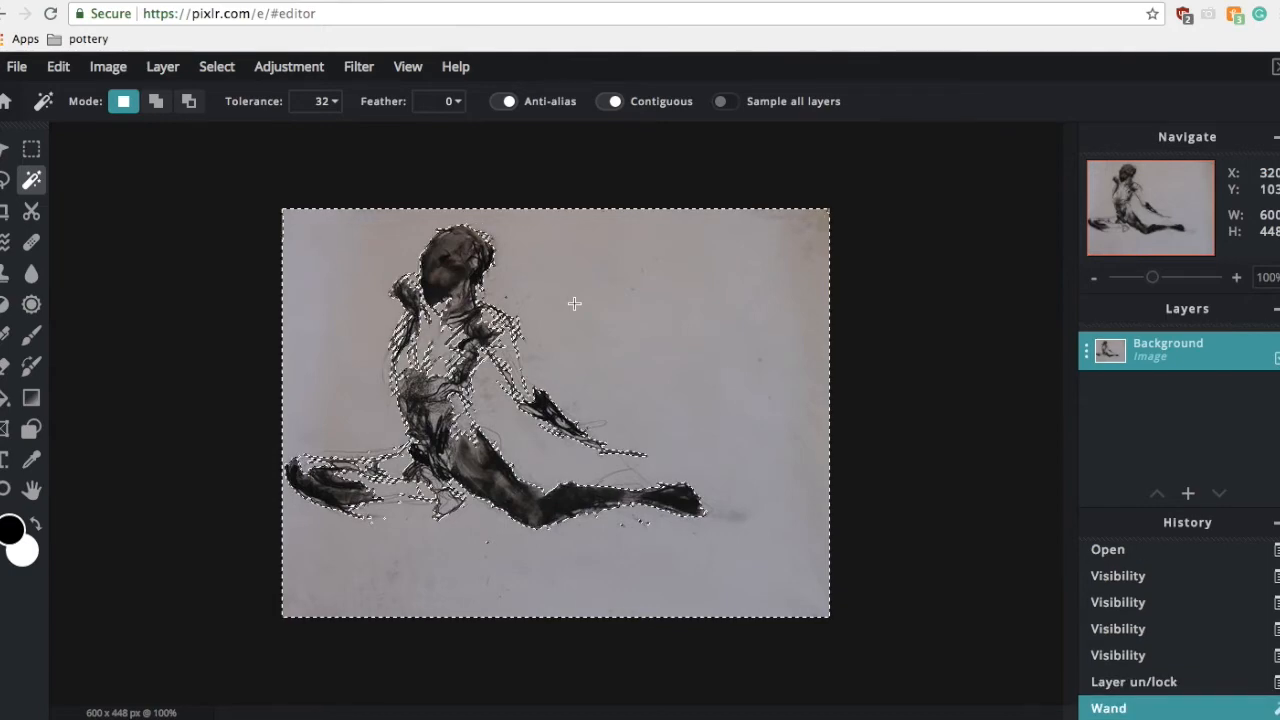
{"action": "key", "text": "Delete"}
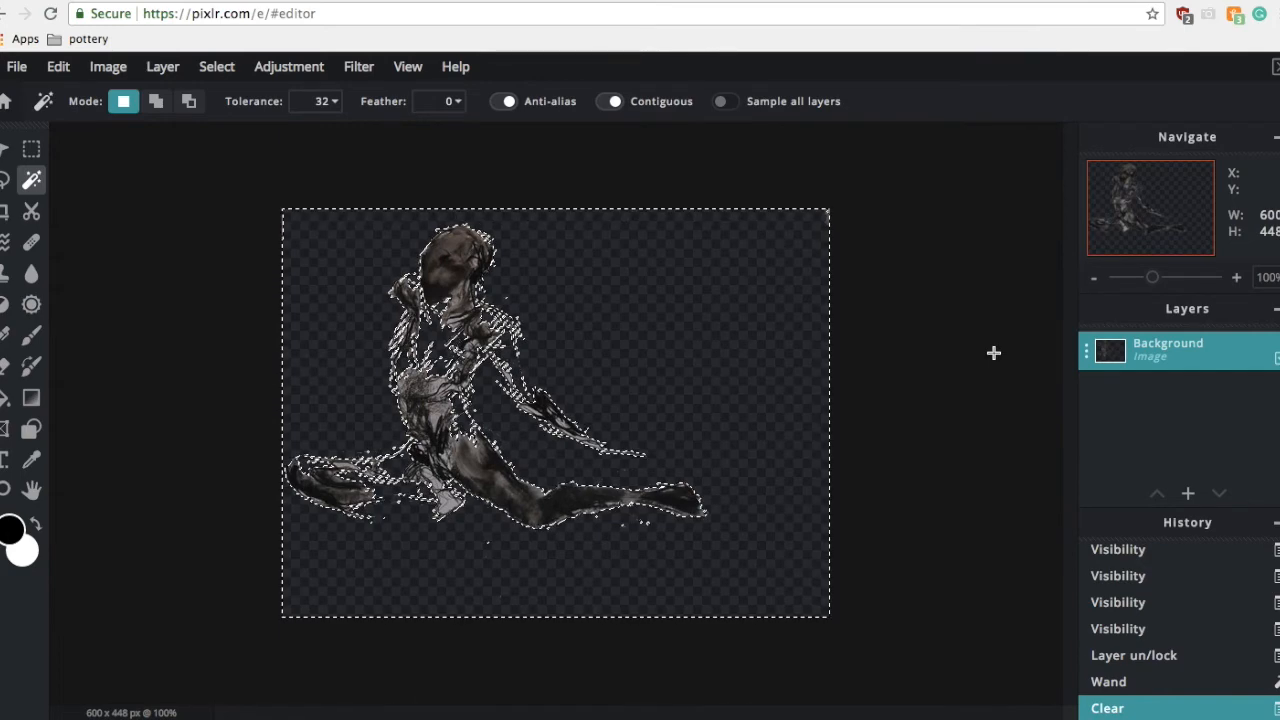
{"action": "key", "text": "ctrl+d"}
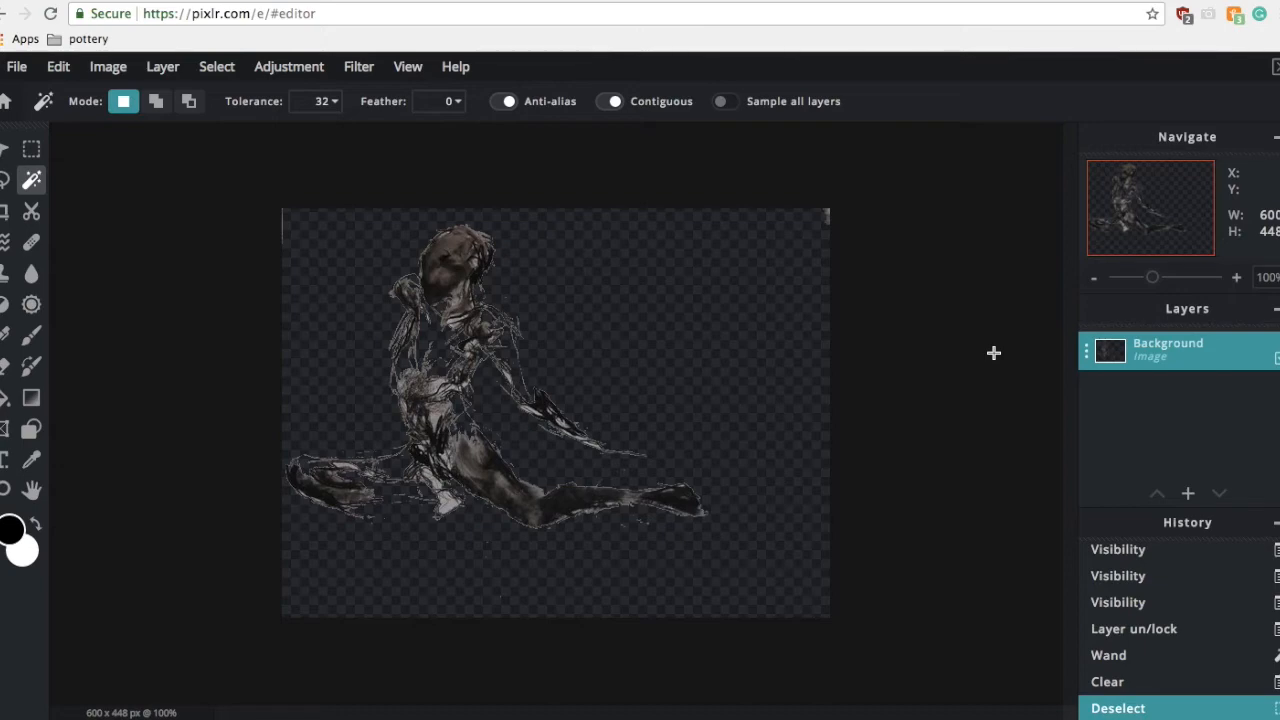
Step: Undo the deselection and the background clear, then deselect the remaining Magic Wand selection
{"action": "key", "text": "ctrl+z"}
{"action": "key", "text": "ctrl+z"}
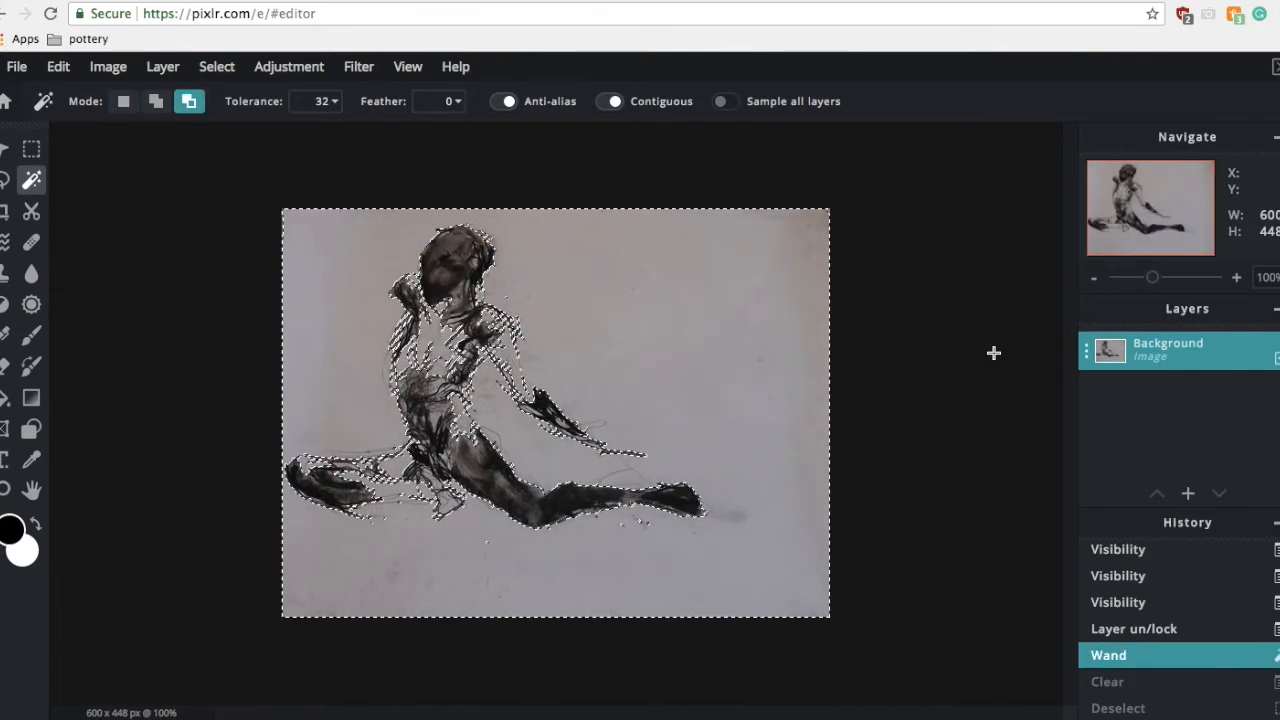
{"action": "key", "text": "ctrl+y"}
{"action": "key", "text": "ctrl+z"}
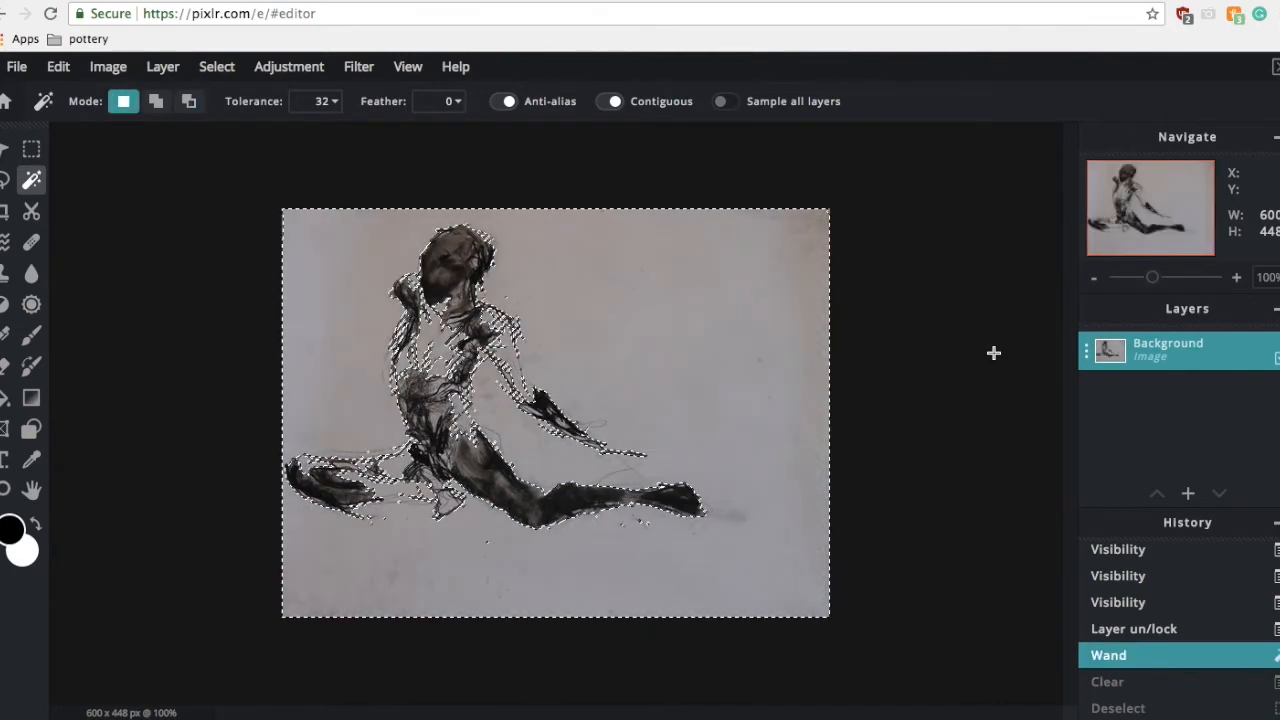
{"action": "key", "text": "ctrl+y"}
{"action": "key", "text": "ctrl+z"}
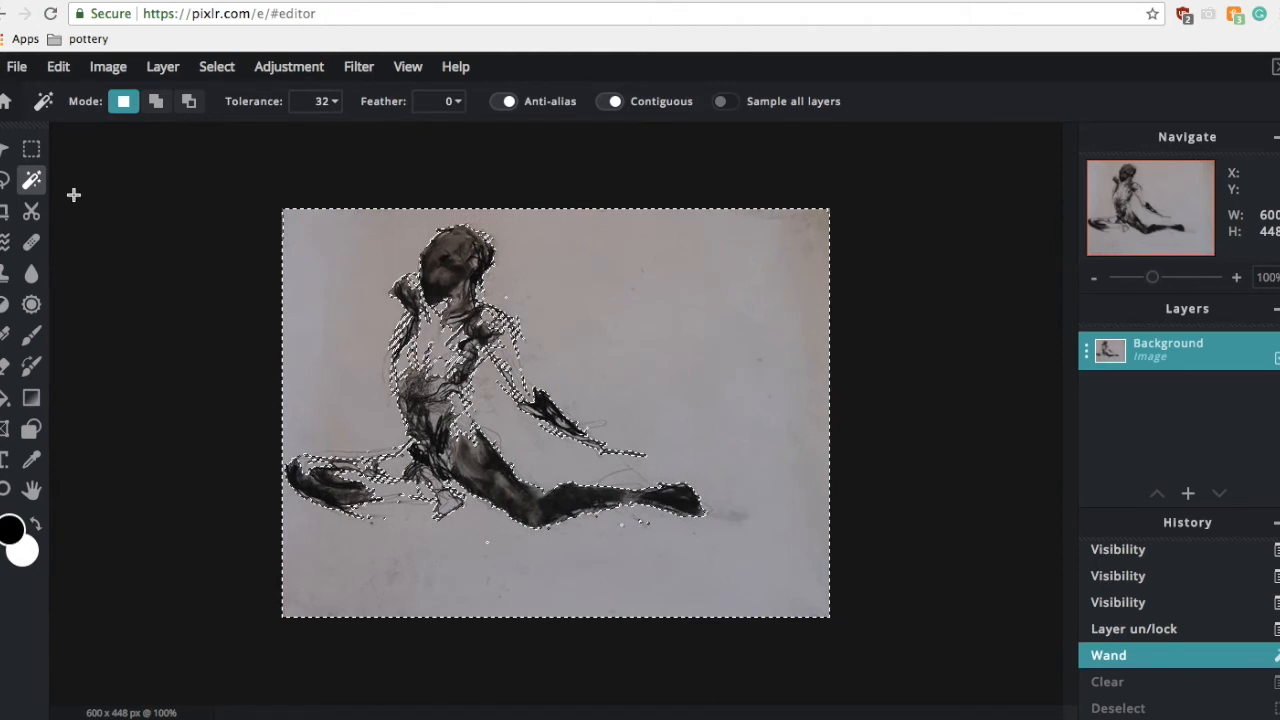
{"action": "key", "text": "alt"}
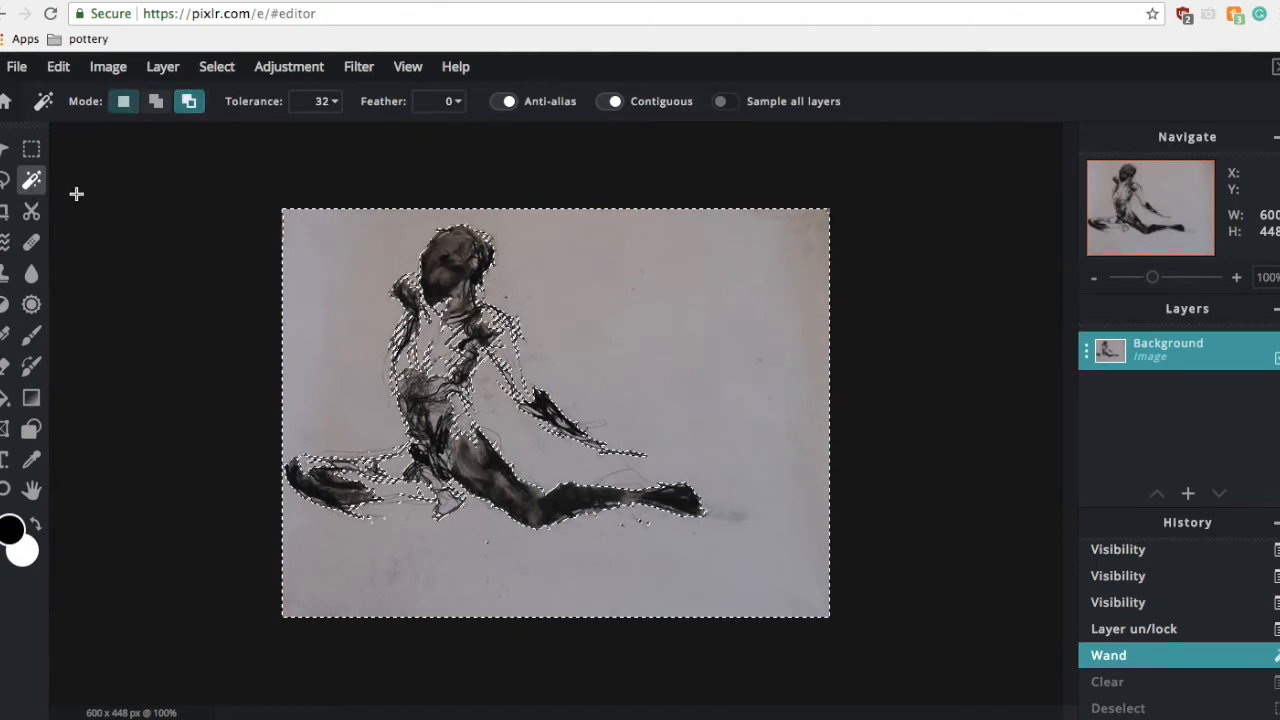
{"action": "key", "text": "ctrl+d"}
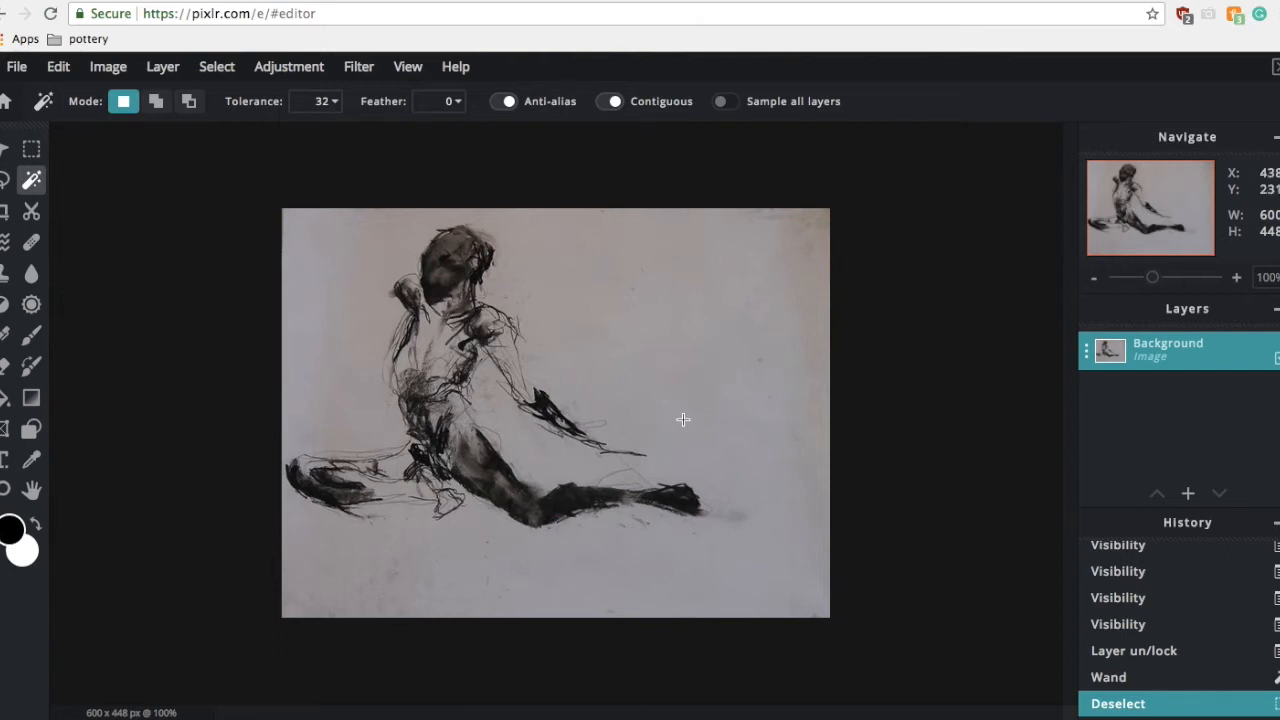
Step: Duplicate the Background layer
{"action": "double_click", "coordinate": [1149, 361]}
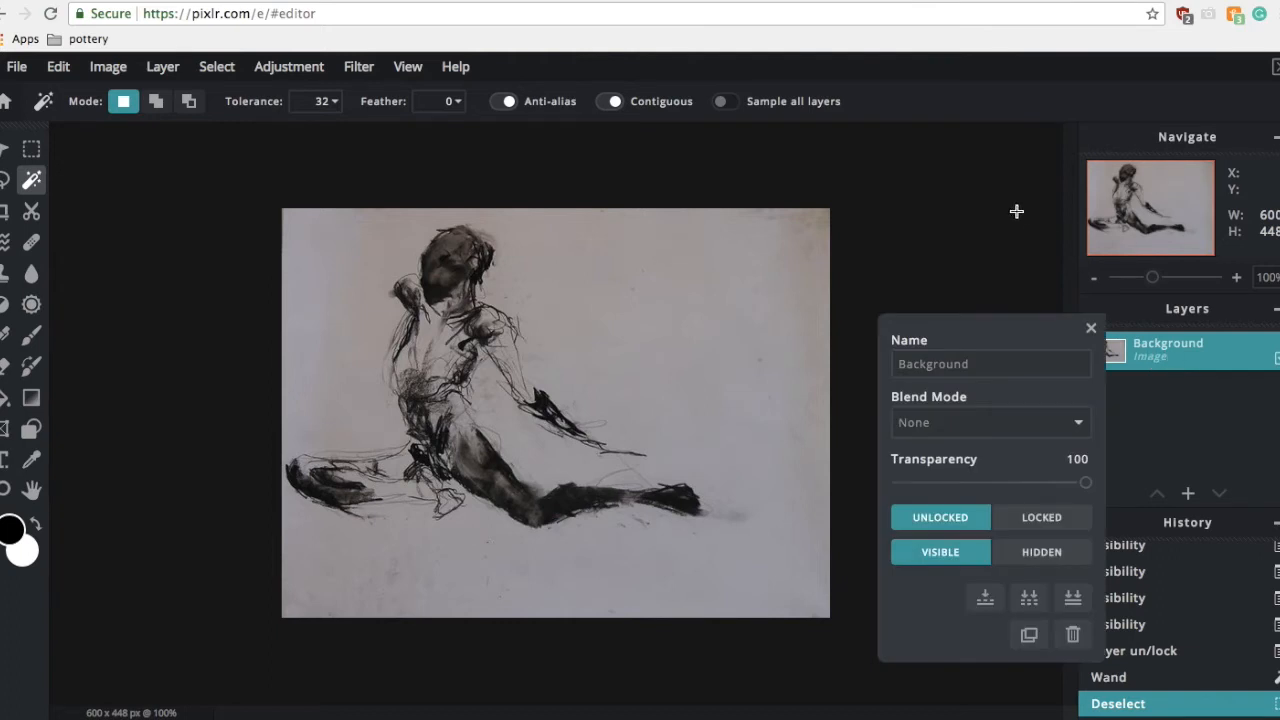
{"action": "left_click", "coordinate": [1090, 329]}
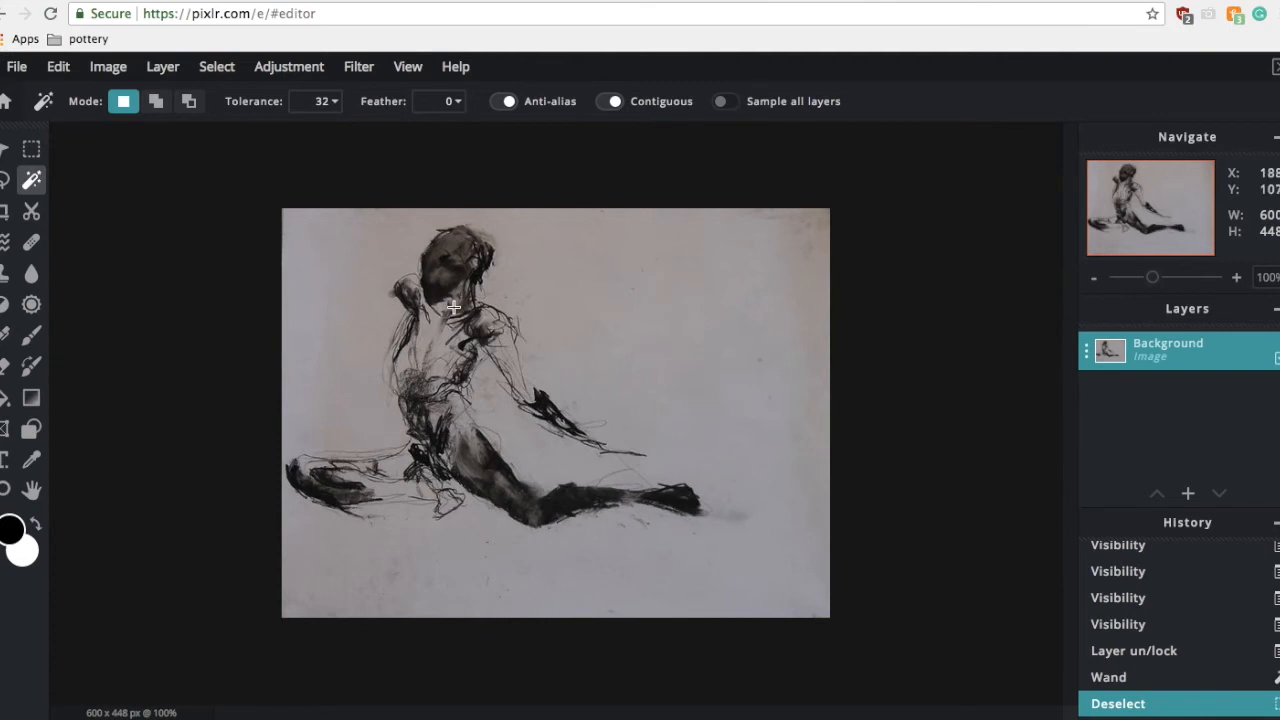
{"action": "left_click", "coordinate": [155, 70]}
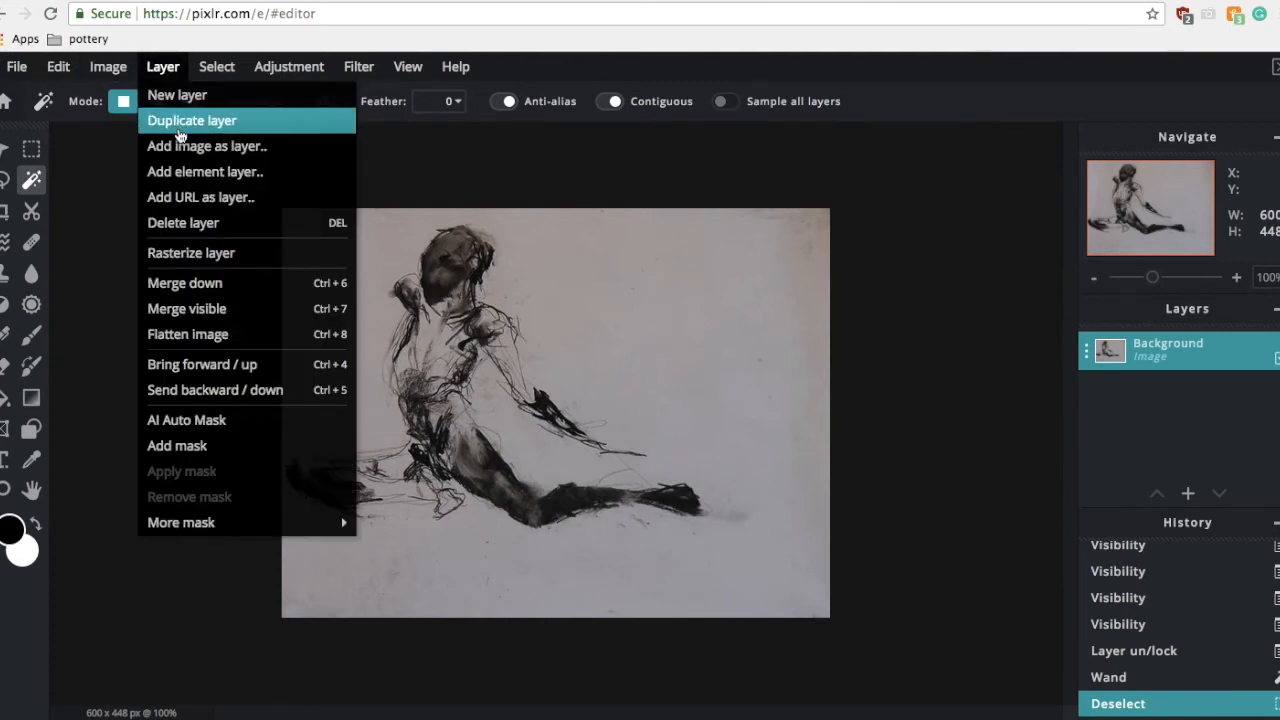
{"action": "left_click", "coordinate": [180, 122]}
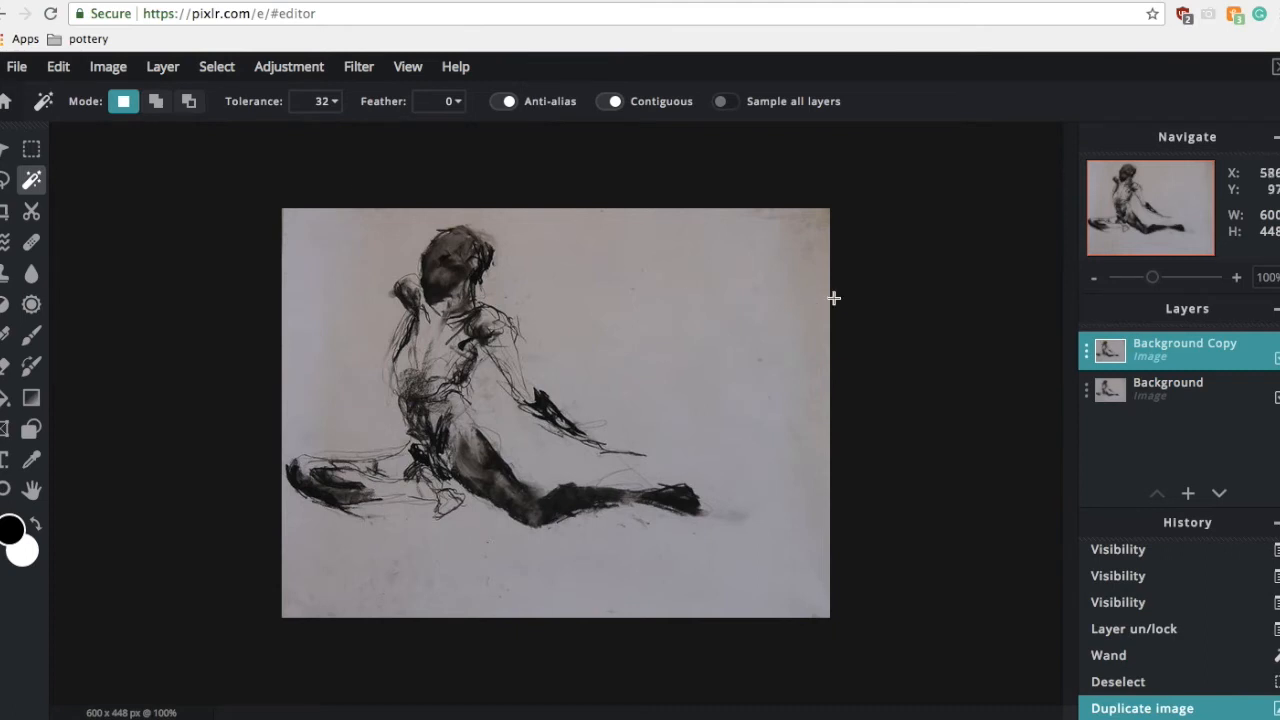
Step: Select the original Background layer beneath the copy
{"action": "left_click", "coordinate": [1190, 382]}
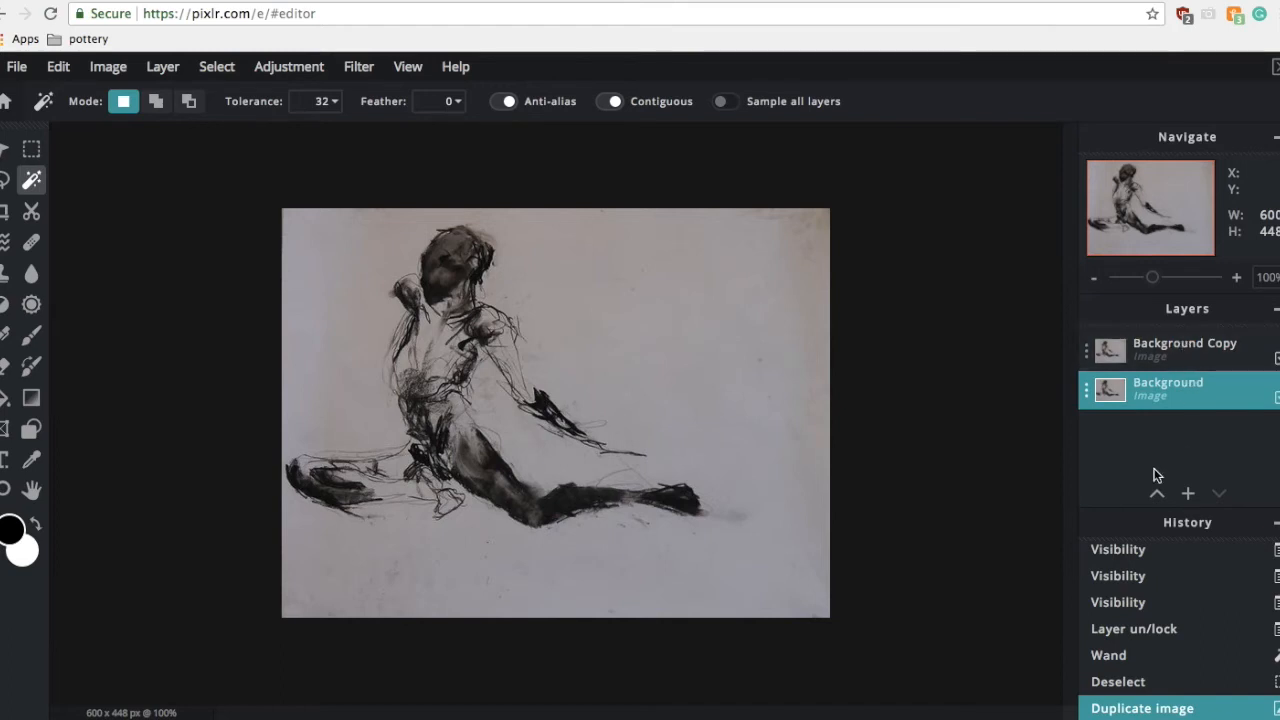
{"action": "left_click", "coordinate": [166, 72]}
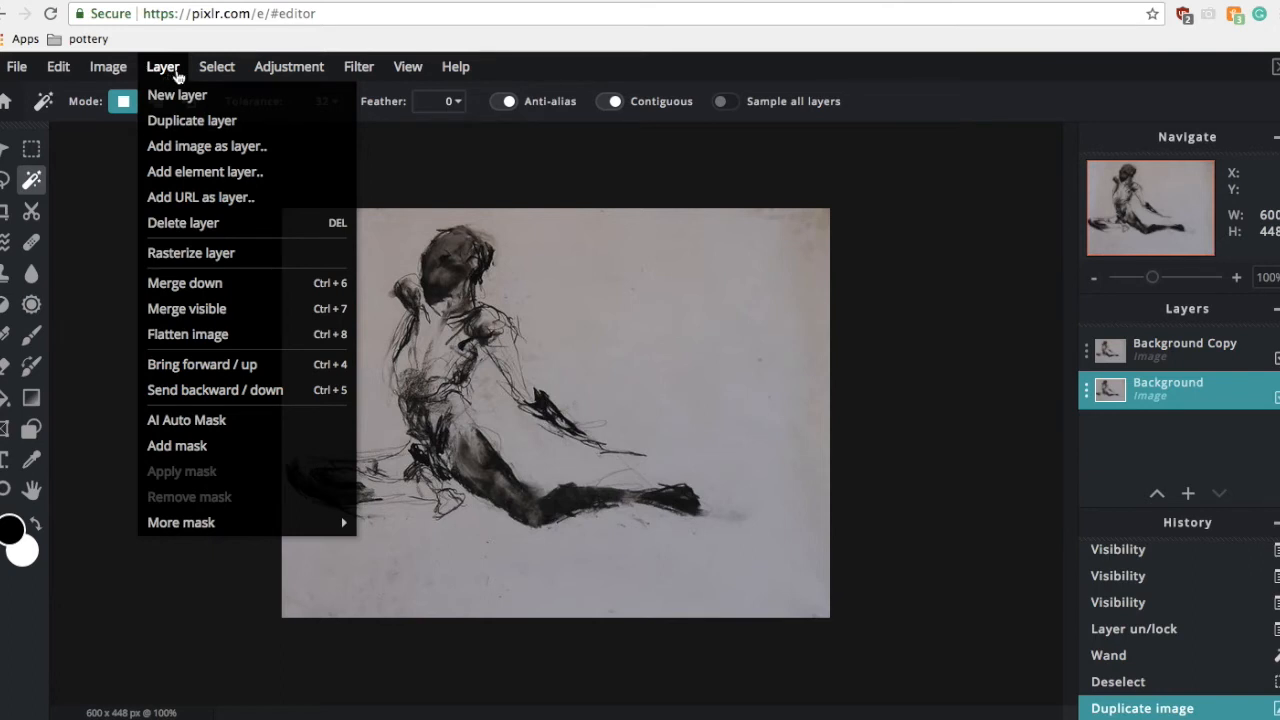
{"action": "mouse_move", "coordinate": [117, 73]}
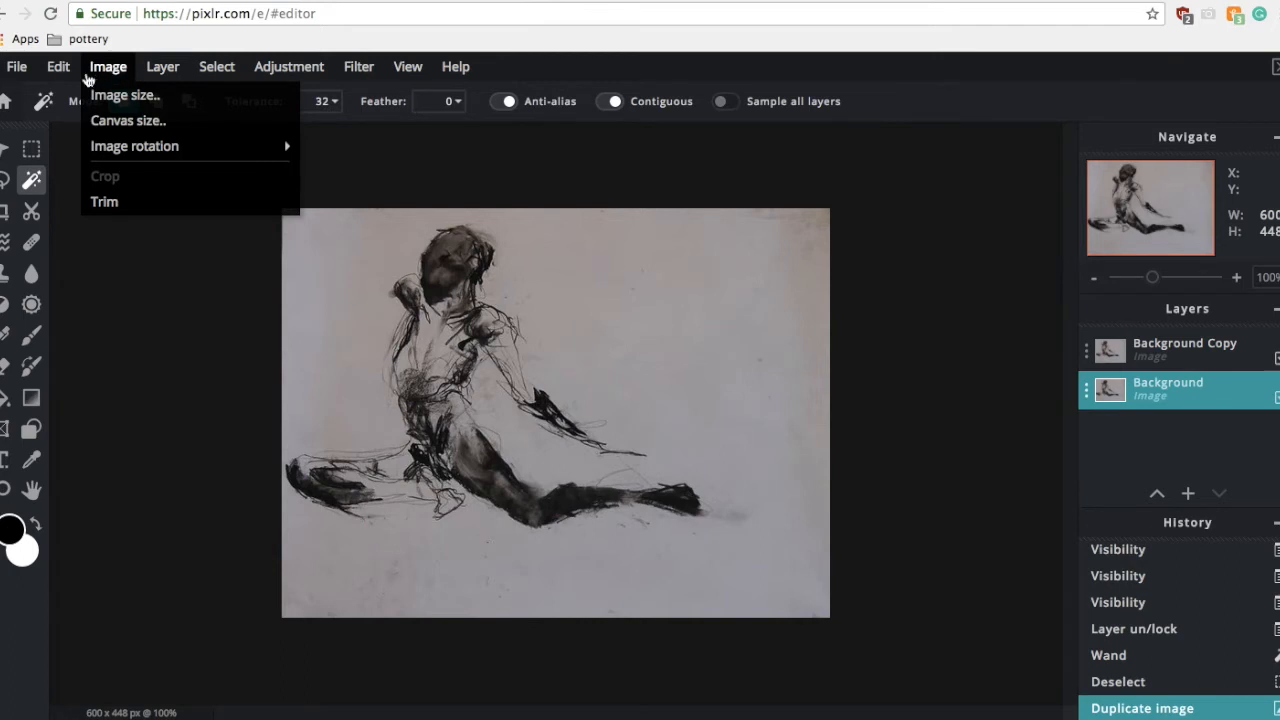
{"action": "mouse_move", "coordinate": [75, 76]}
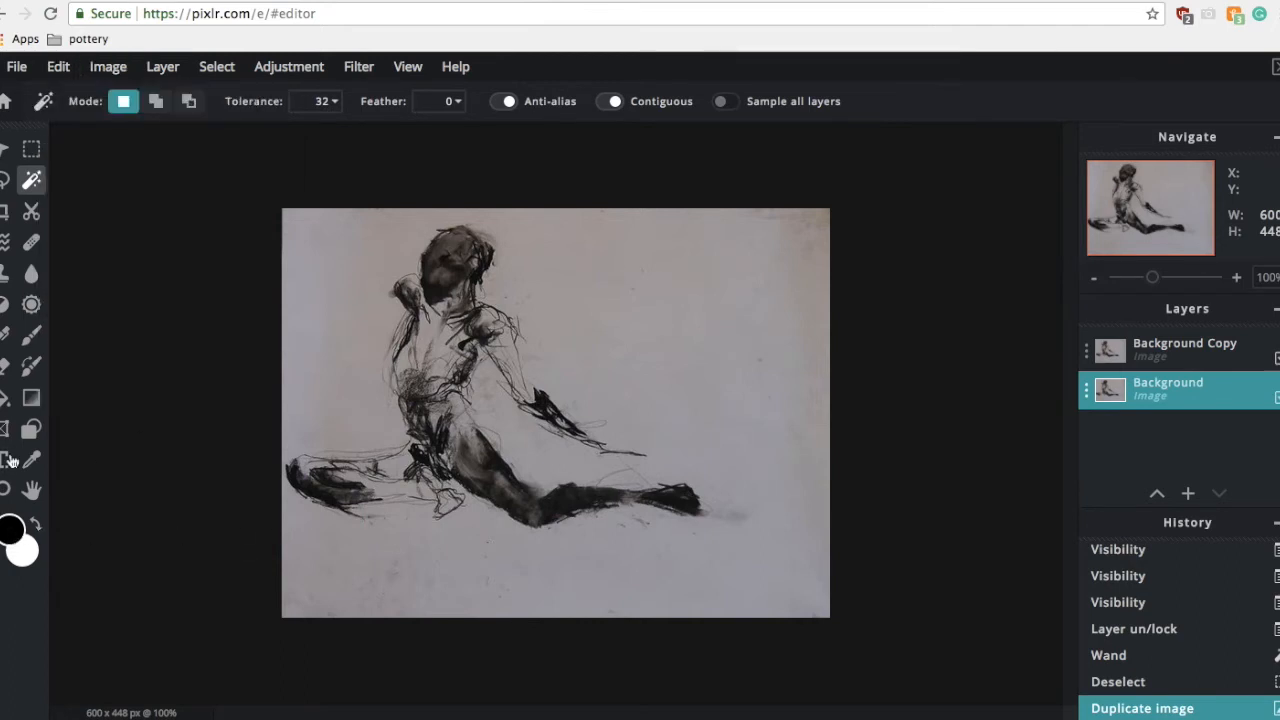
Step: Set the foreground colour to the swatch #AC8C83
{"action": "left_click", "coordinate": [6, 538]}
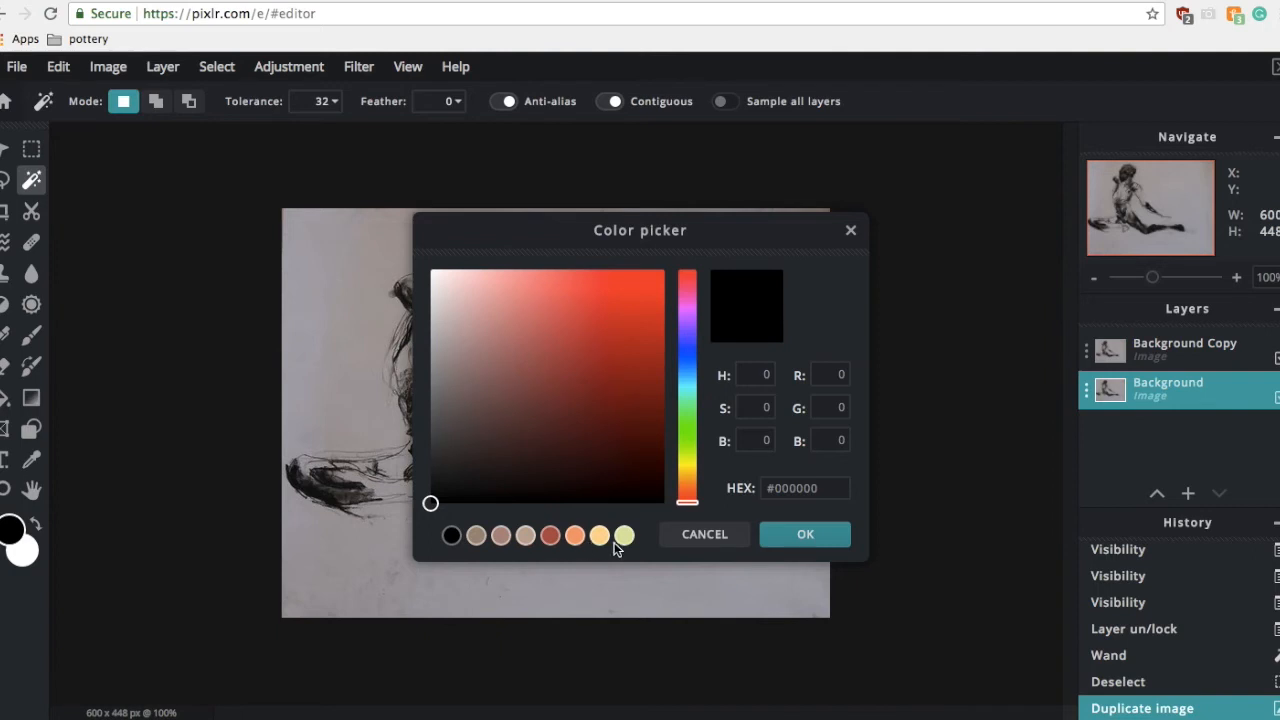
{"action": "left_click", "coordinate": [781, 494]}
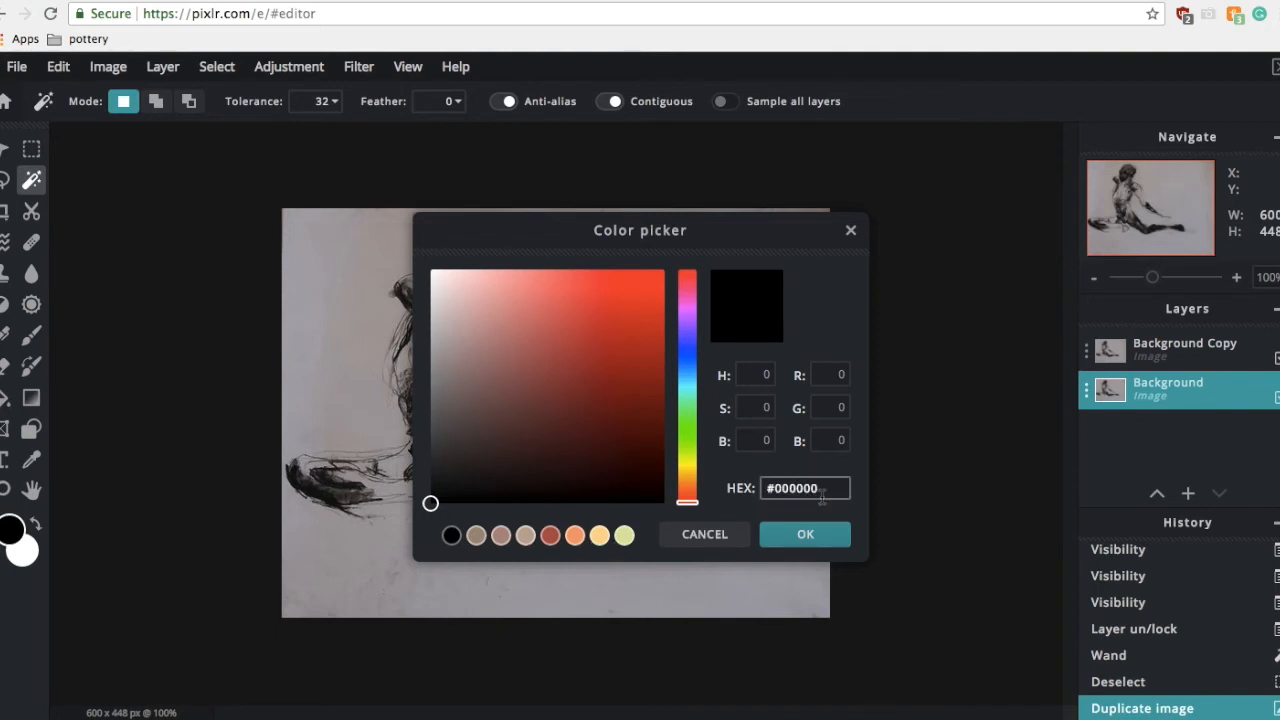
{"action": "left_click", "coordinate": [502, 537]}
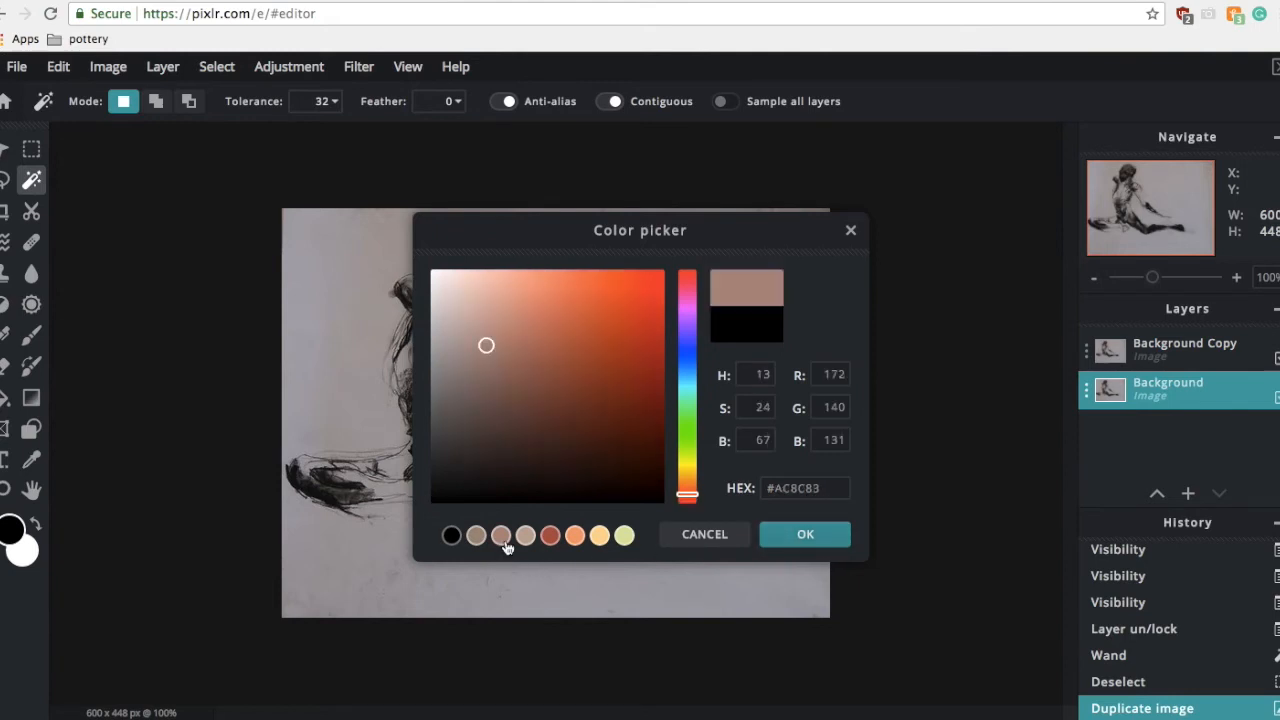
{"action": "left_click", "coordinate": [806, 538]}
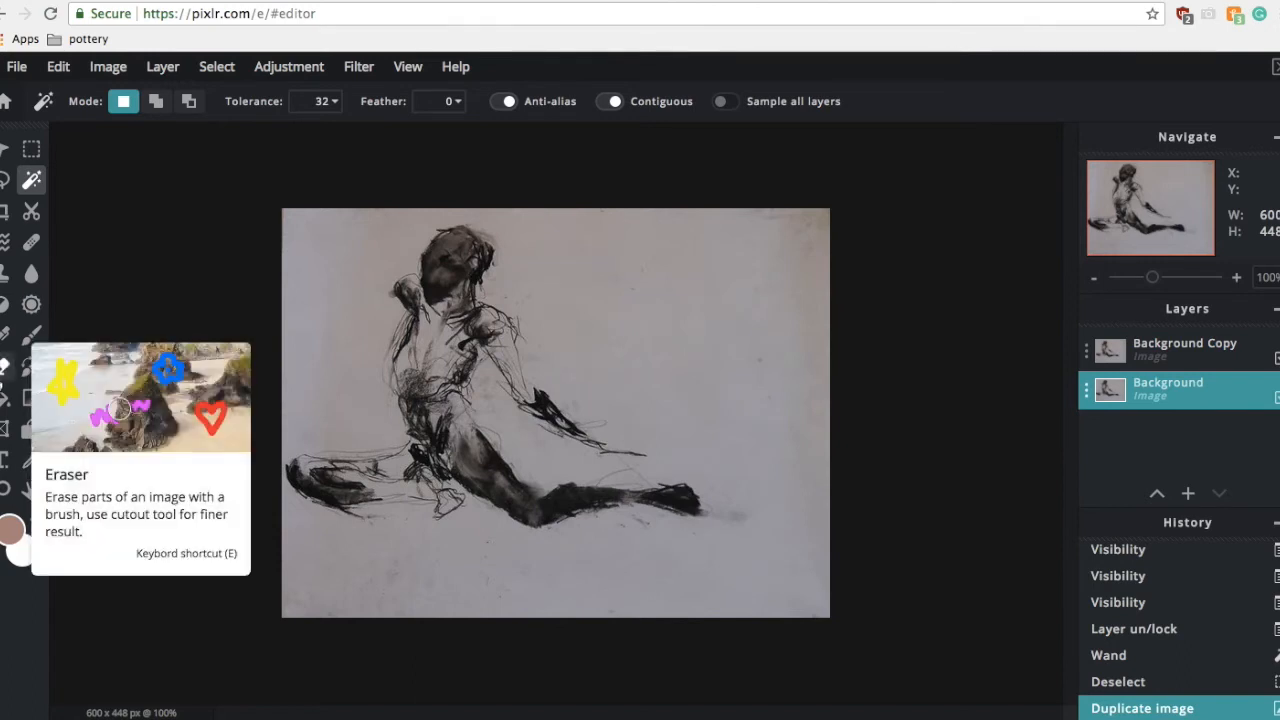
Step: Paint a short stroke with the 40 px Draw brush across the figure's torso on the Background layer
{"action": "left_click", "coordinate": [29, 338]}
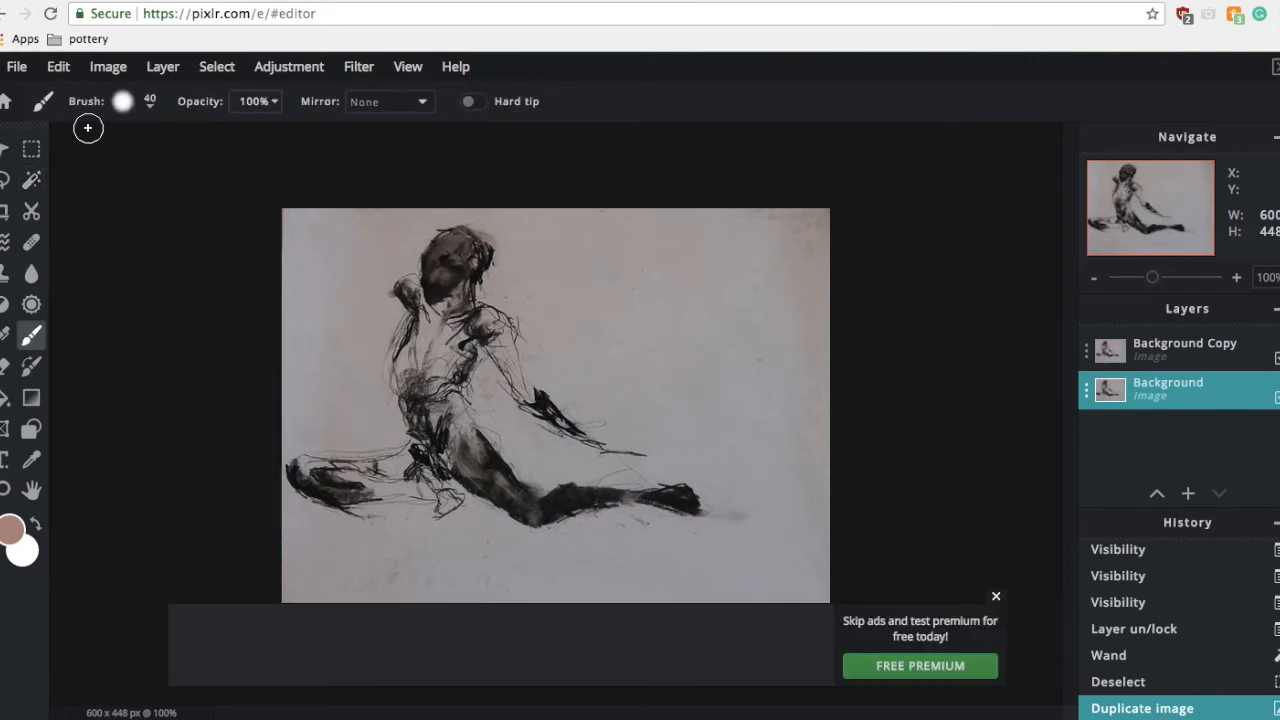
{"action": "left_click", "coordinate": [152, 105]}
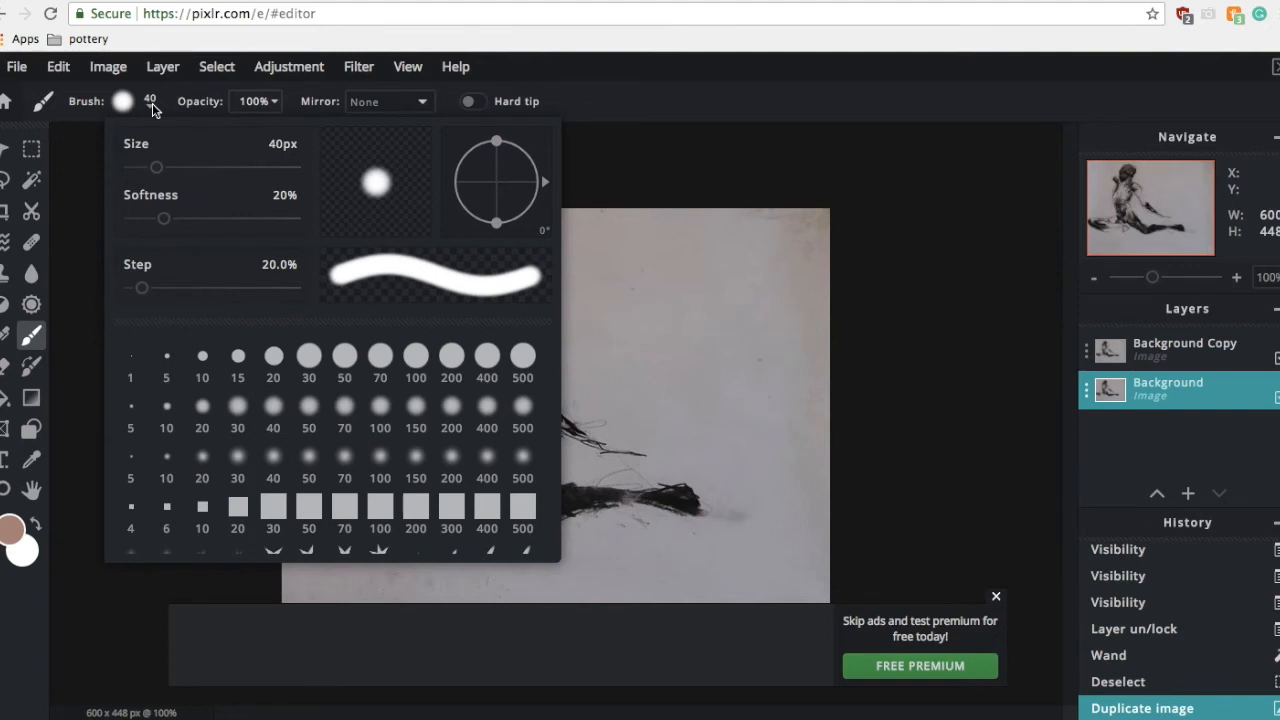
{"action": "scroll", "coordinate": [254, 420], "scroll_direction": "down", "scroll_amount": 2}
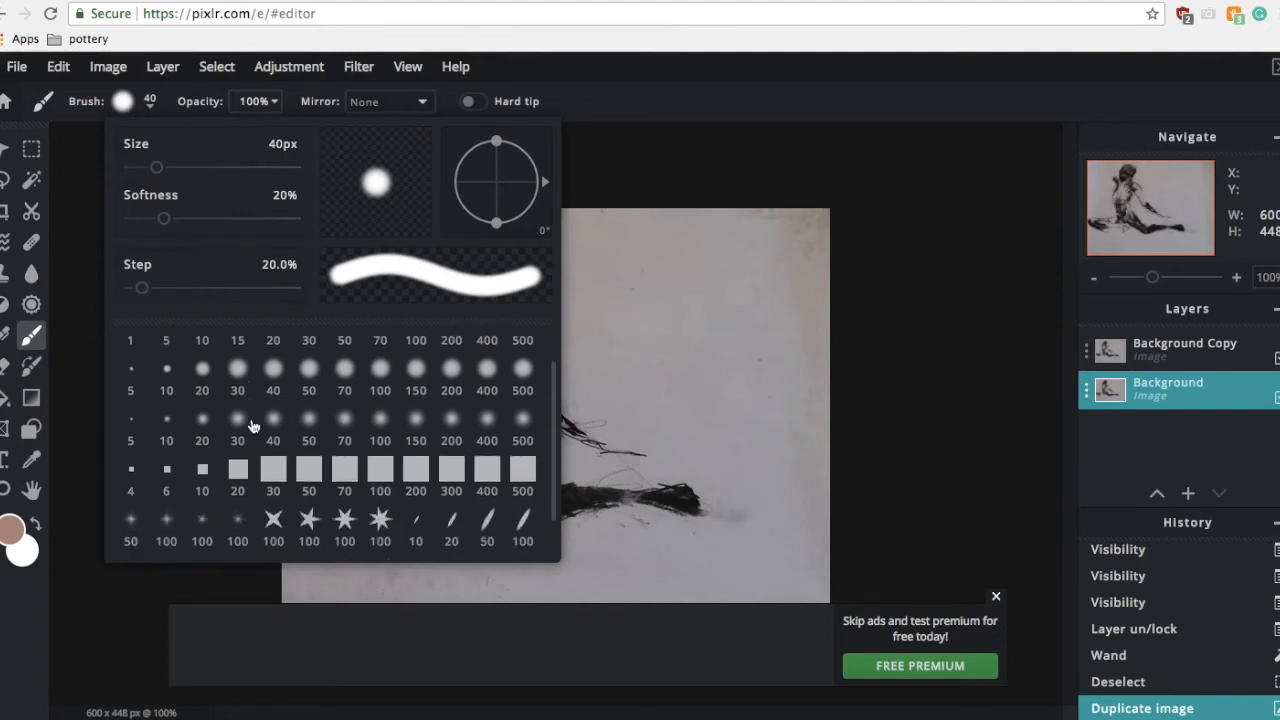
{"action": "scroll", "coordinate": [252, 425], "scroll_direction": "up", "scroll_amount": 2}
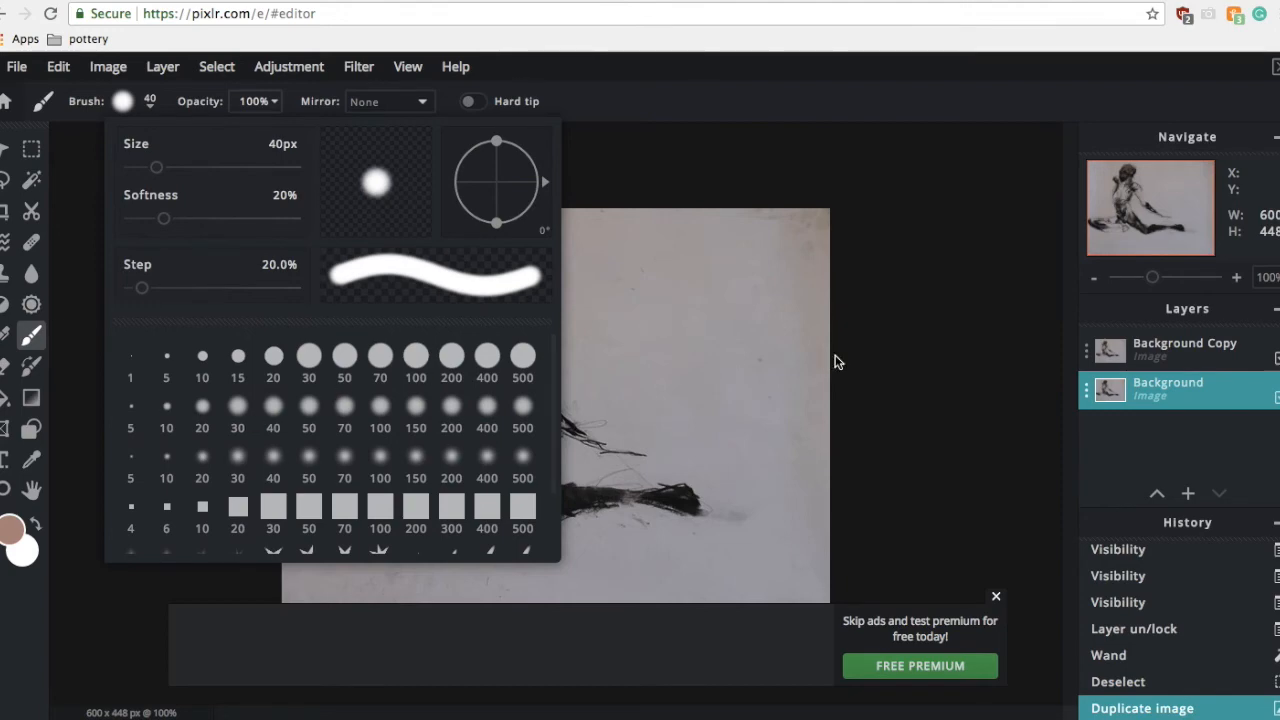
{"action": "left_click", "coordinate": [917, 318]}
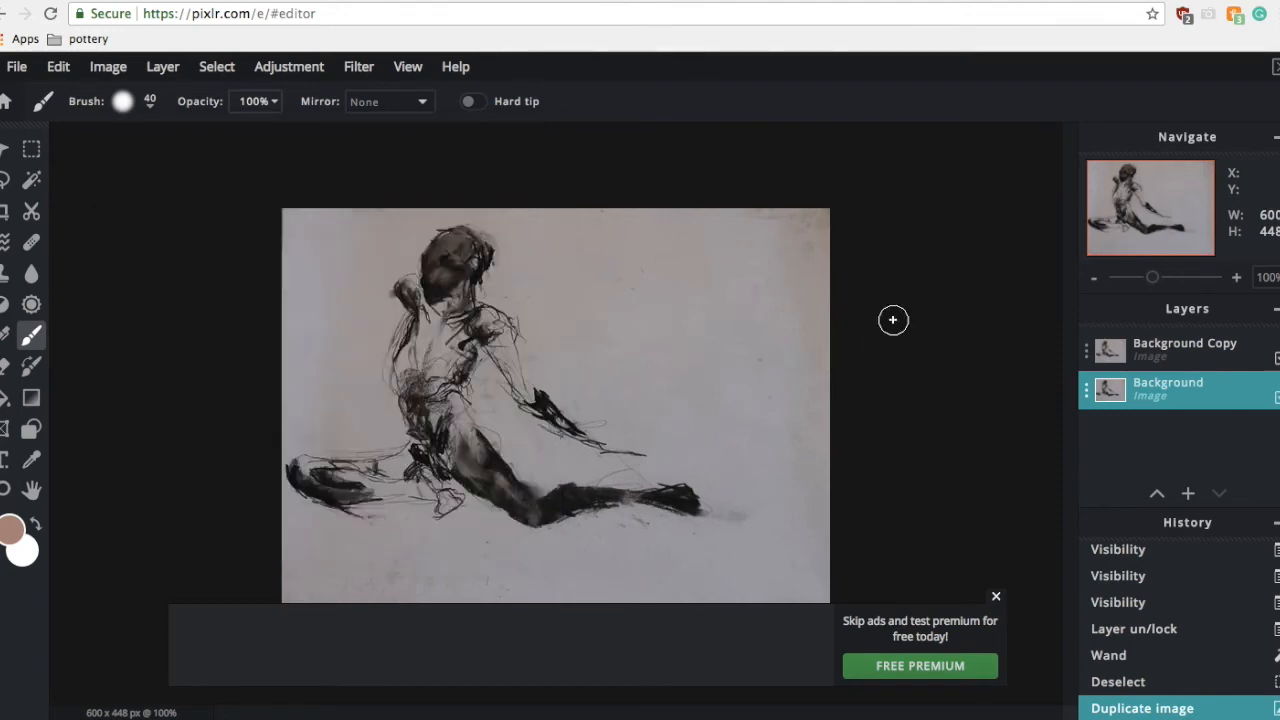
{"action": "mouse_move", "coordinate": [404, 374]}
{"action": "left_mouse_down"}
{"action": "mouse_move", "coordinate": [405, 360]}
{"action": "mouse_move", "coordinate": [424, 368]}
{"action": "left_mouse_up"}
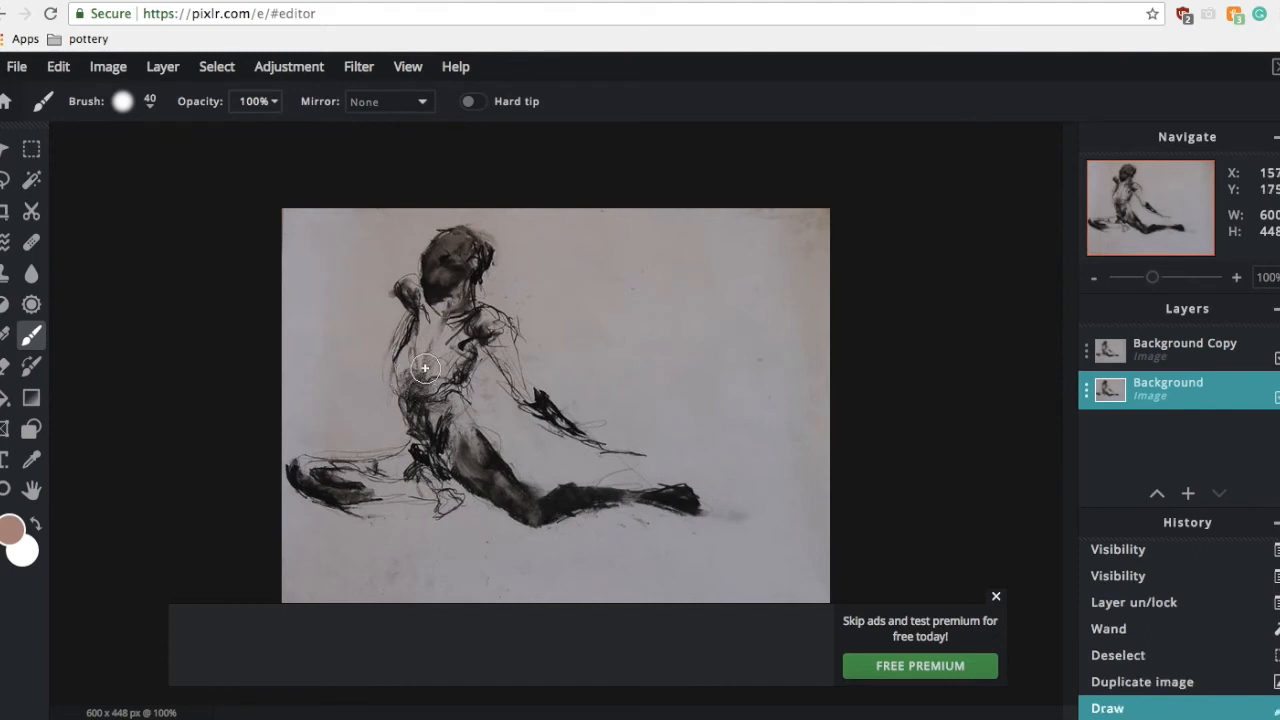
Step: On the Background Copy layer, select the paper with the Magic Wand, delete it, and deselect
{"action": "left_click", "coordinate": [32, 179]}
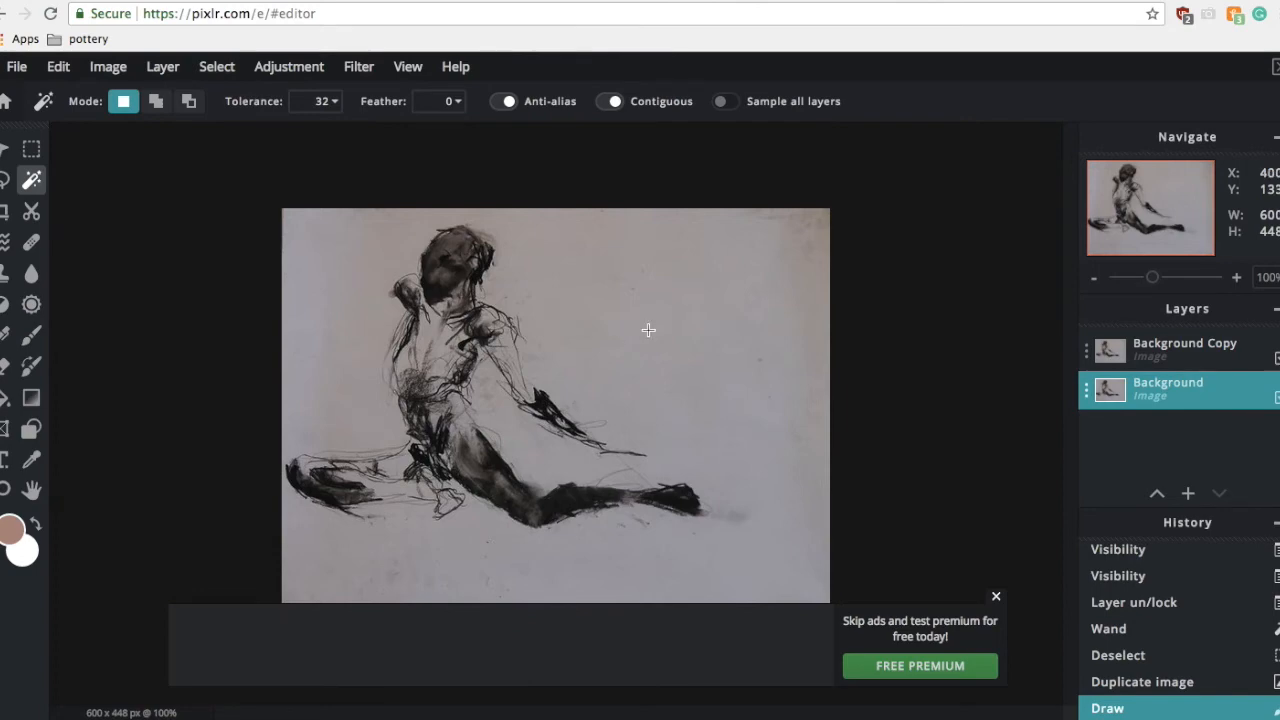
{"action": "left_click", "coordinate": [1158, 353]}
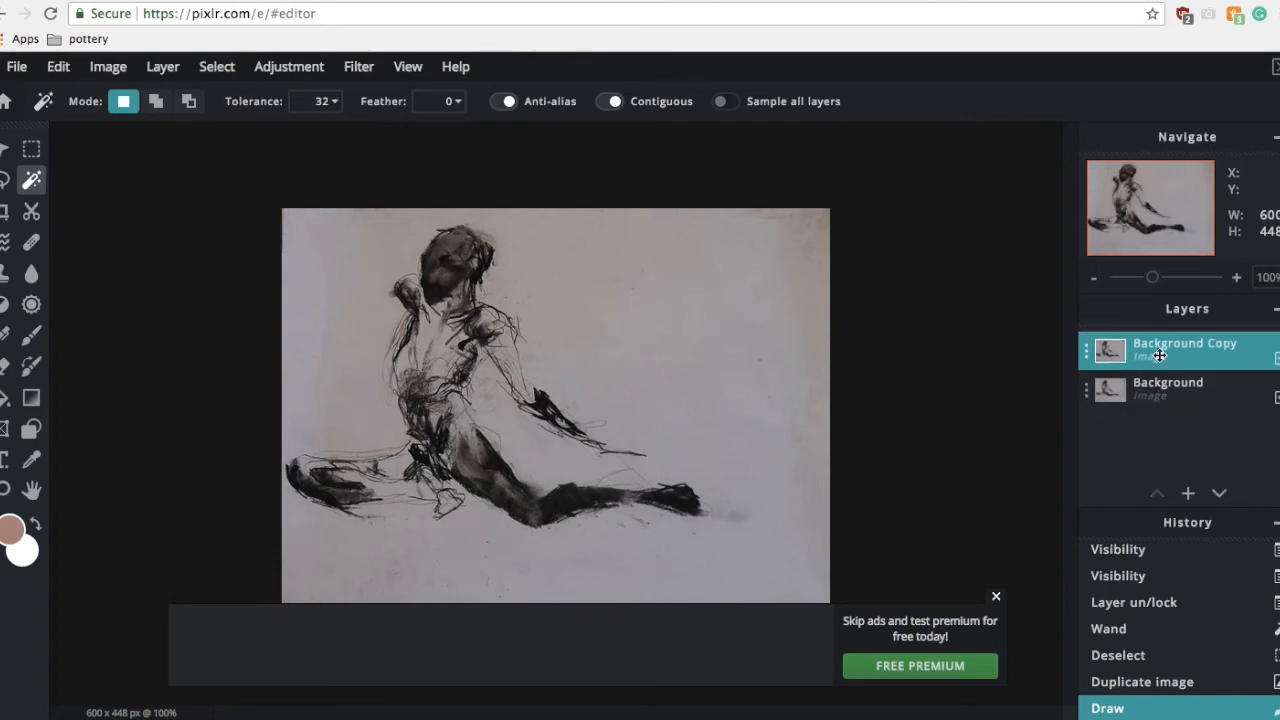
{"action": "left_click", "coordinate": [821, 297]}
{"action": "key", "text": "Delete"}
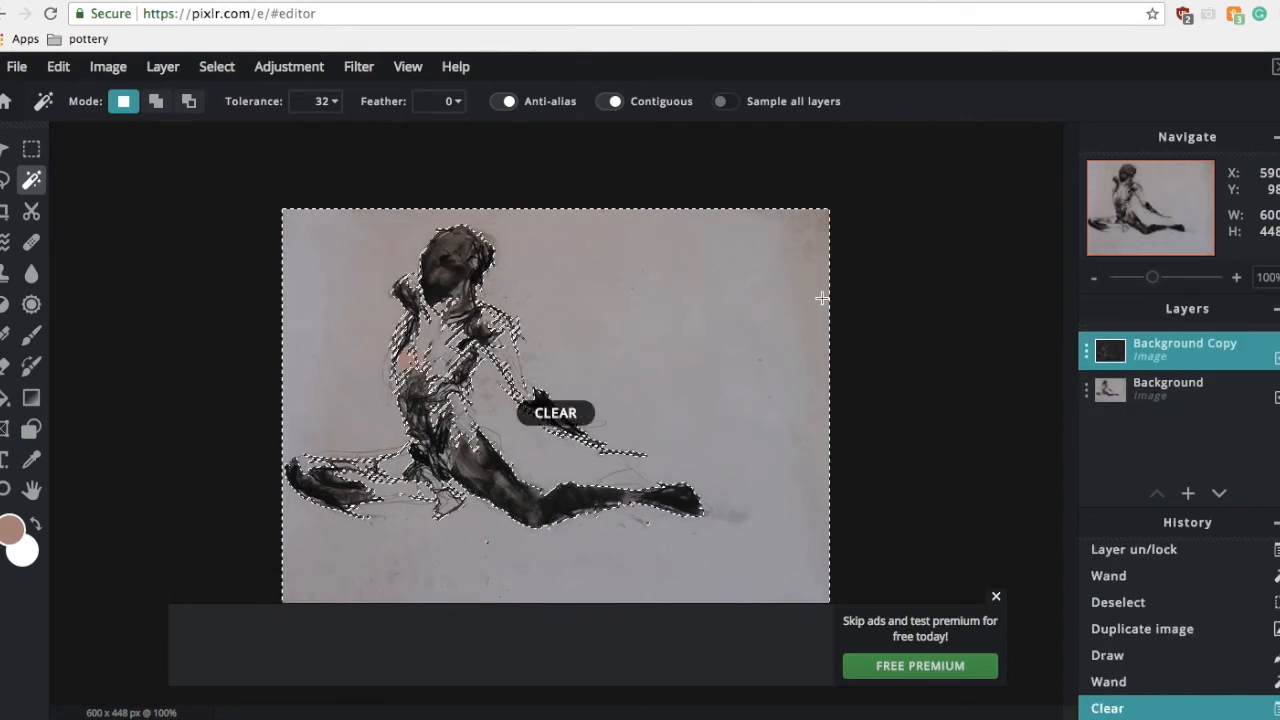
{"action": "key", "text": "ctrl+d"}
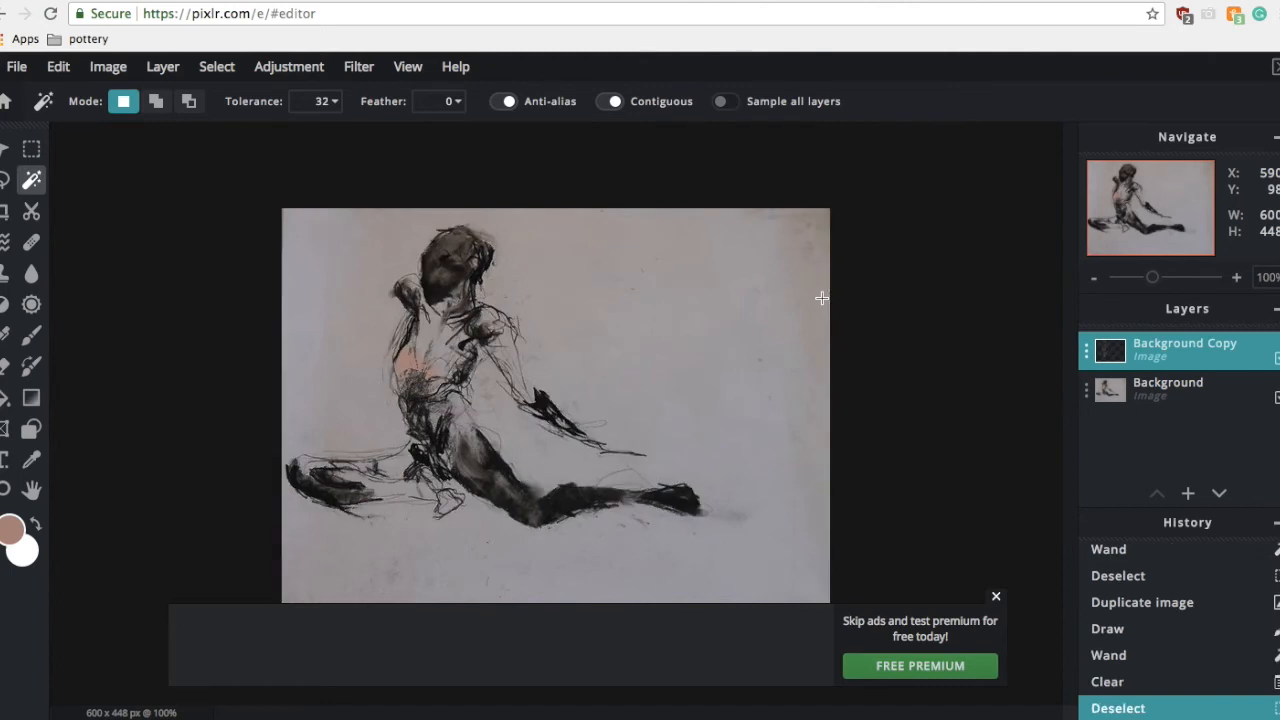
{"action": "left_click", "coordinate": [31, 335]}
{"action": "mouse_move", "coordinate": [526, 312]}
{"action": "left_mouse_down"}
{"action": "mouse_move", "coordinate": [501, 346]}
{"action": "mouse_move", "coordinate": [483, 330]}
{"action": "mouse_move", "coordinate": [501, 330]}
{"action": "left_mouse_up"}
{"action": "key", "text": "ctrl+z"}
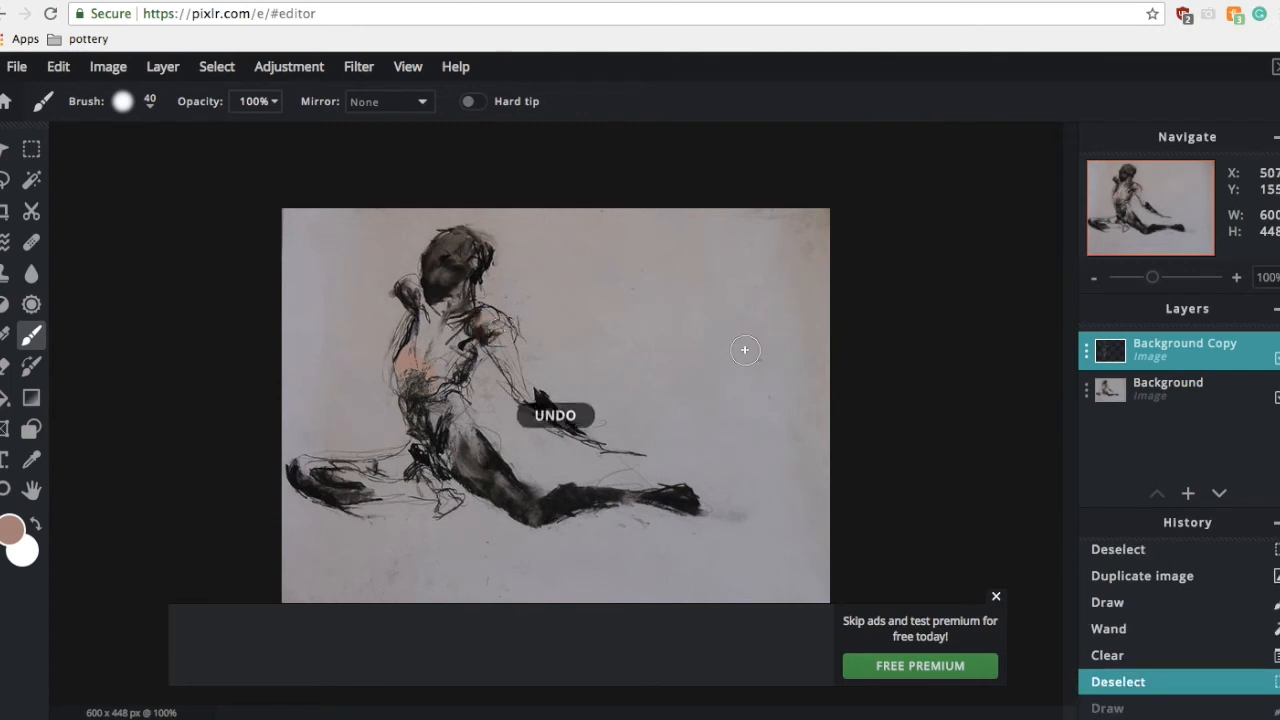
Step: Select the Background layer and paint strokes over the figure's torso, hip and legs with the brush
{"action": "left_click", "coordinate": [1168, 390]}
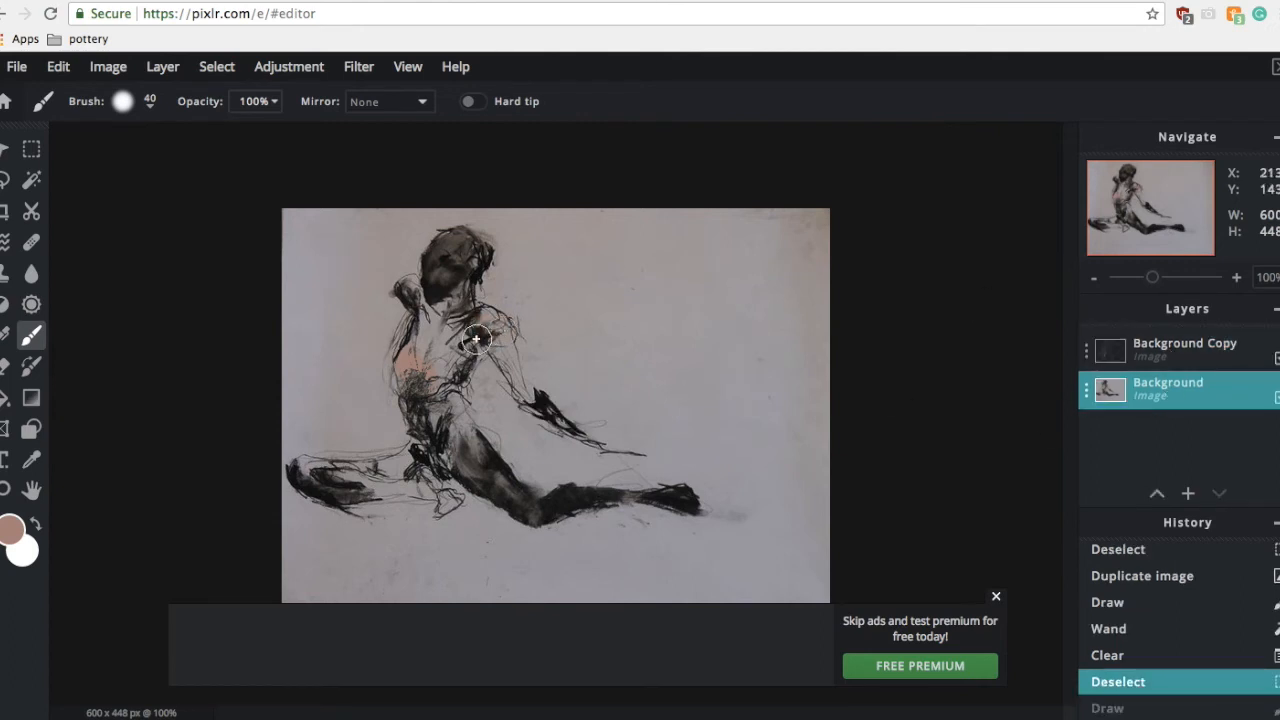
{"action": "left_click_drag", "start_coordinate": [445, 420], "coordinate": [488, 492]}
{"action": "mouse_move", "coordinate": [398, 492]}
{"action": "left_mouse_down"}
{"action": "mouse_move", "coordinate": [425, 490]}
{"action": "mouse_move", "coordinate": [364, 472]}
{"action": "left_mouse_up"}
{"action": "mouse_move", "coordinate": [484, 362]}
{"action": "left_mouse_down"}
{"action": "mouse_move", "coordinate": [484, 324]}
{"action": "mouse_move", "coordinate": [506, 366]}
{"action": "left_mouse_up"}
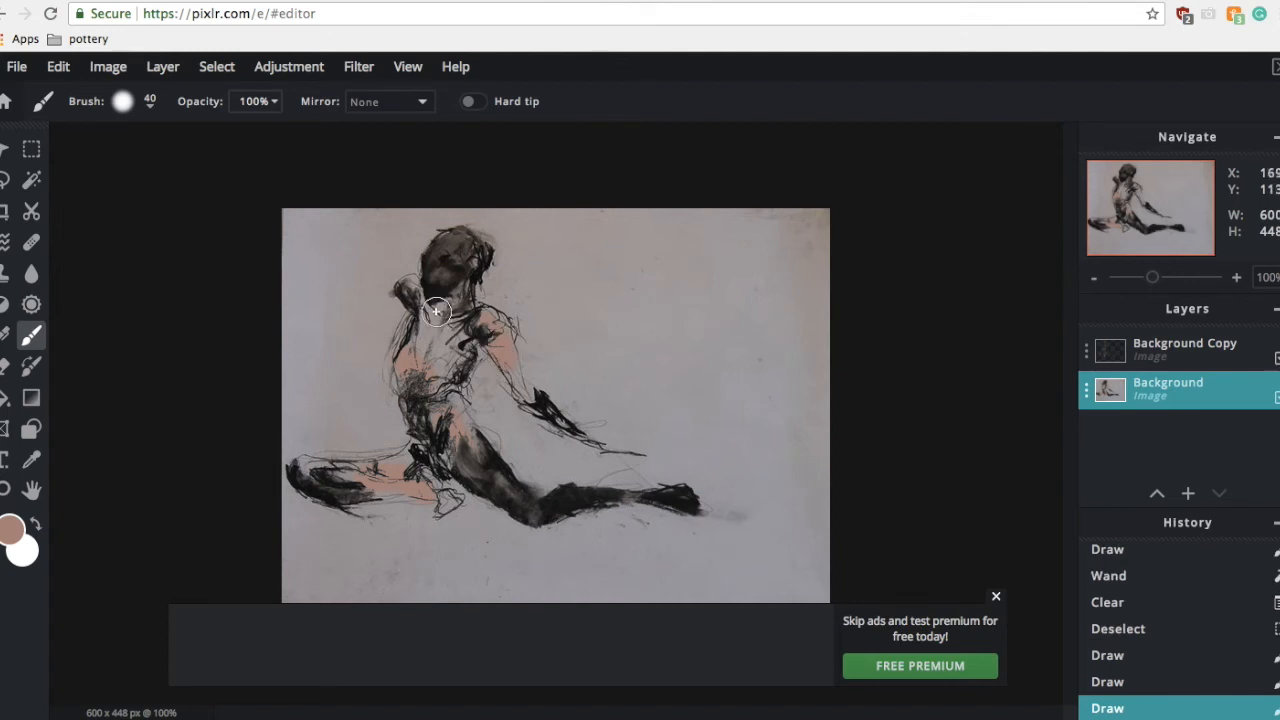
Step: Set the foreground colour to the swatch #9E8E7E
{"action": "left_click", "coordinate": [12, 530]}
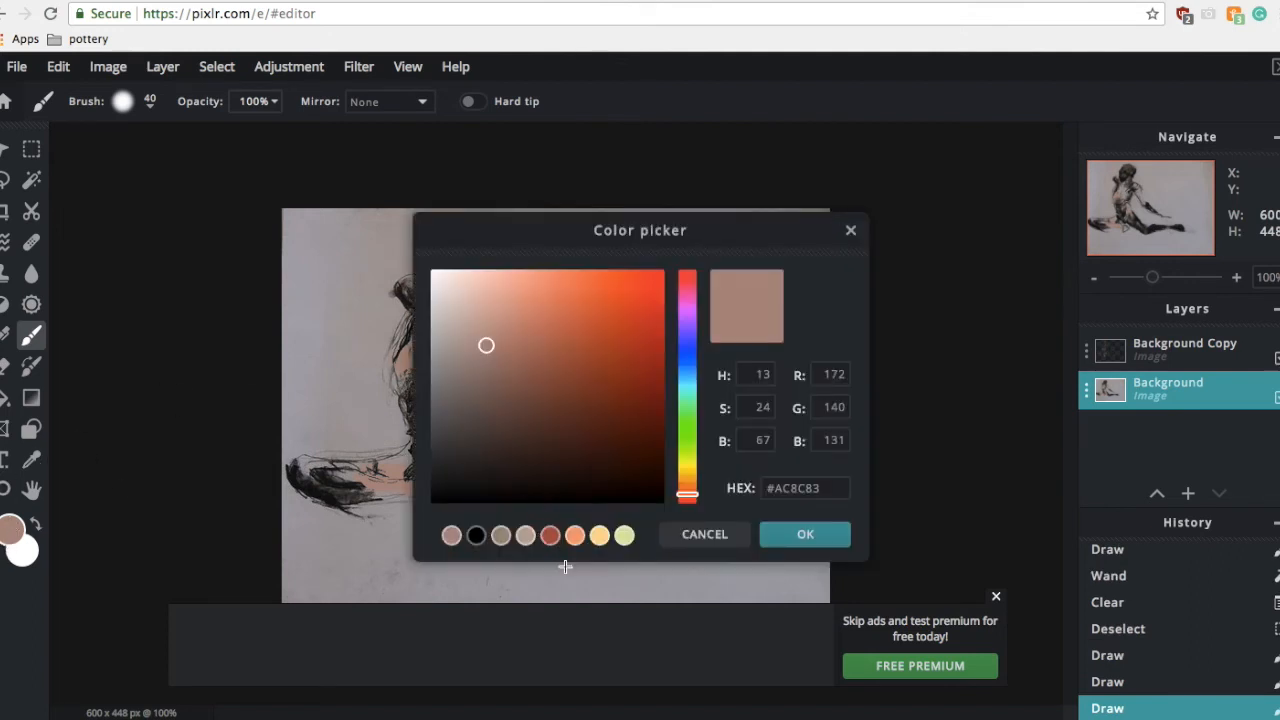
{"action": "left_click", "coordinate": [509, 541]}
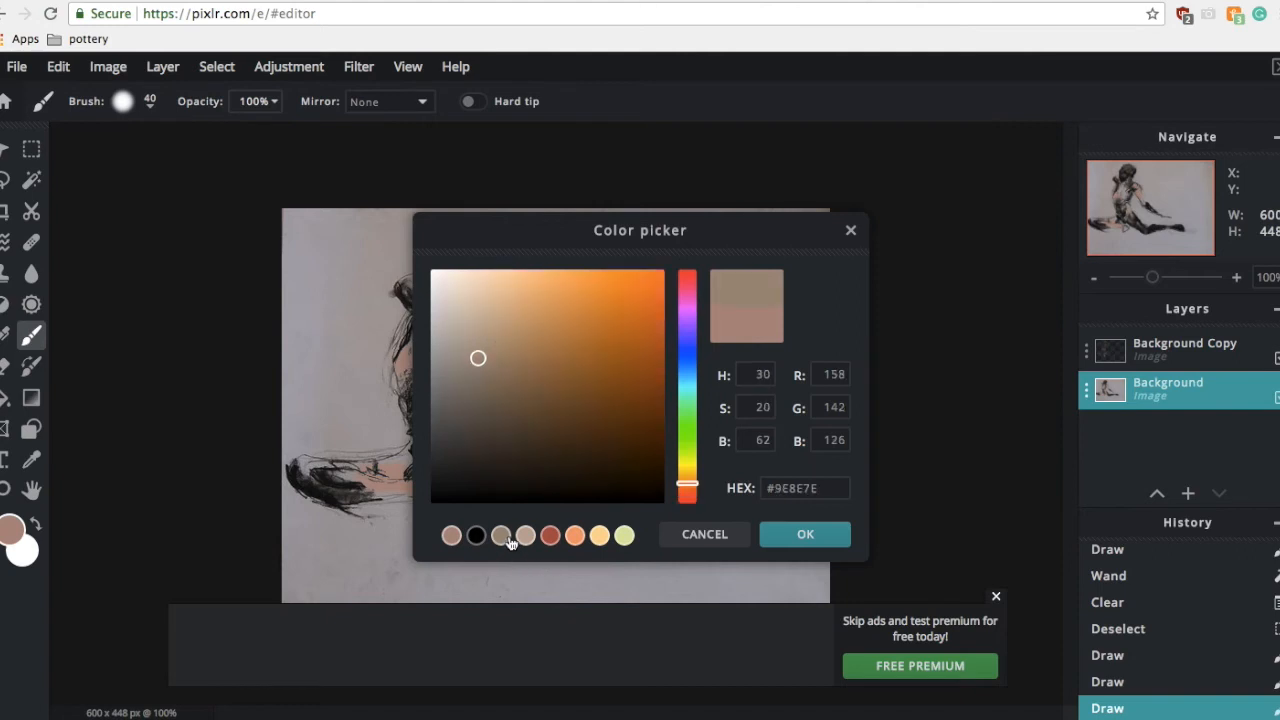
{"action": "left_click", "coordinate": [801, 546]}
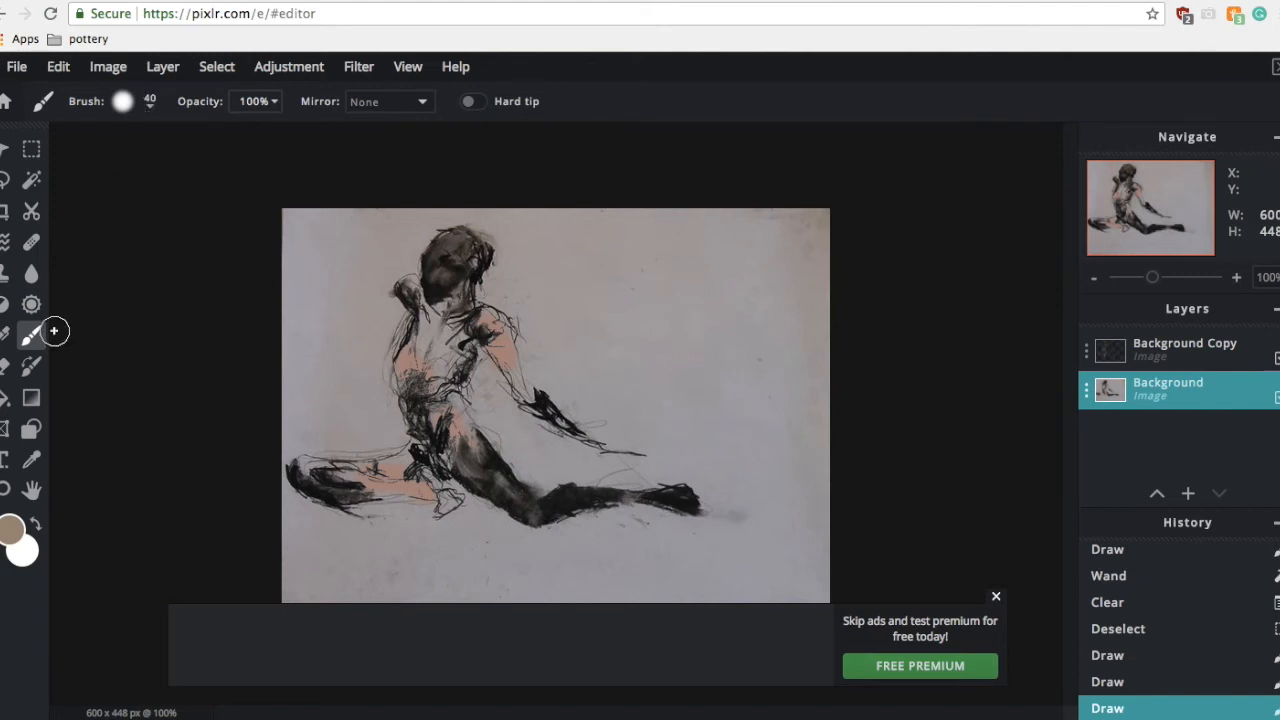
Step: Set the brush size to 20 px and dab colour onto the figure's torso
{"action": "left_click", "coordinate": [148, 104]}
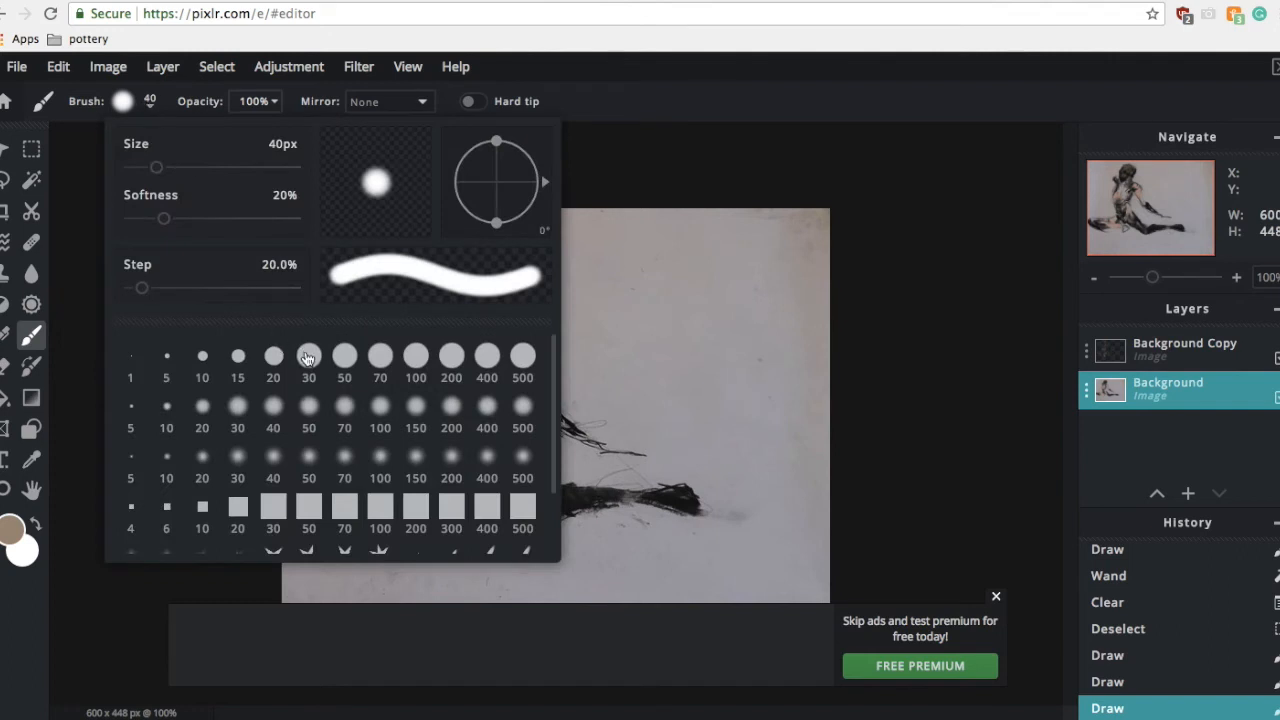
{"action": "left_click", "coordinate": [273, 356]}
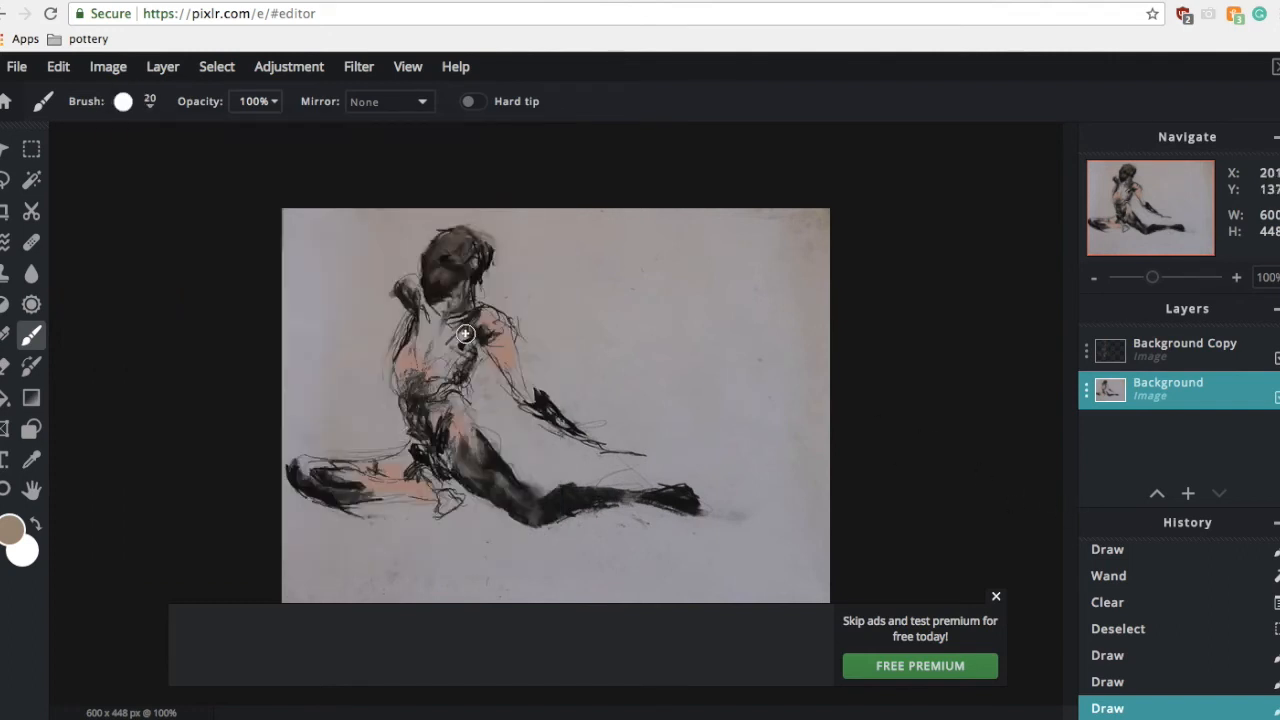
{"action": "left_click", "coordinate": [433, 385]}
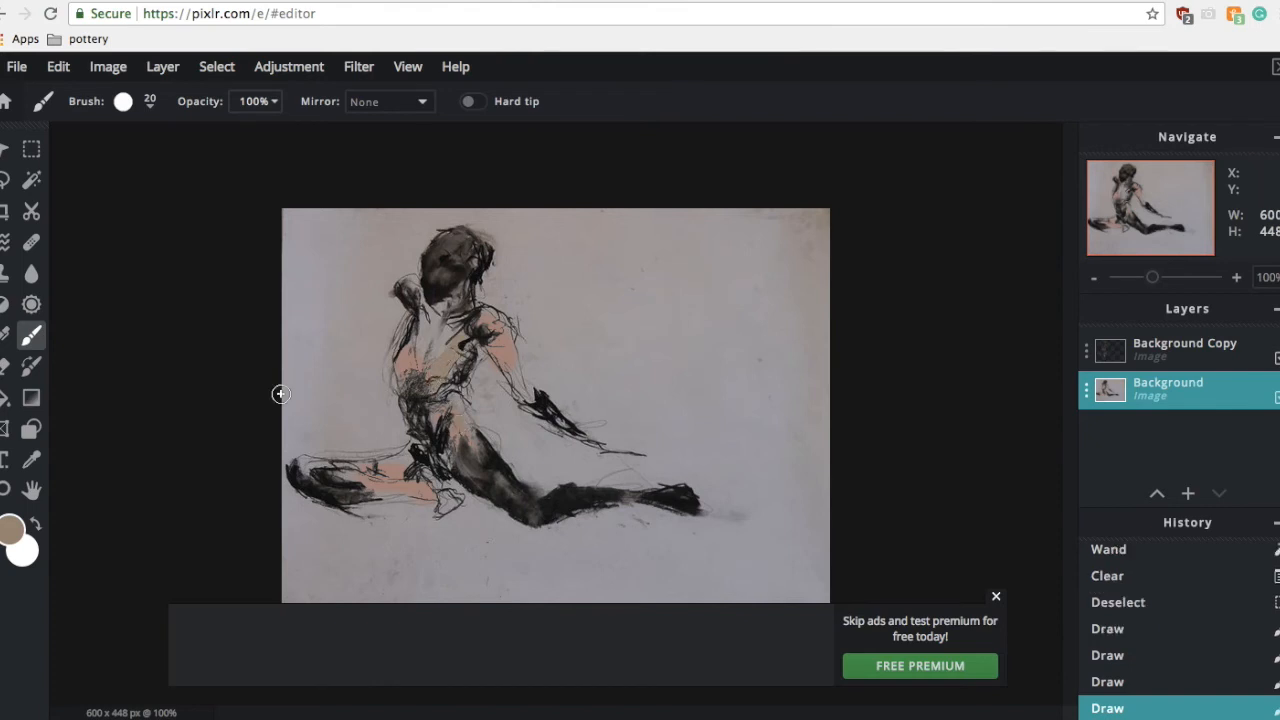
Step: Set the brush opacity to 50% and paint strokes along the chest, arm, shoulder and legs
{"action": "left_click", "coordinate": [270, 102]}
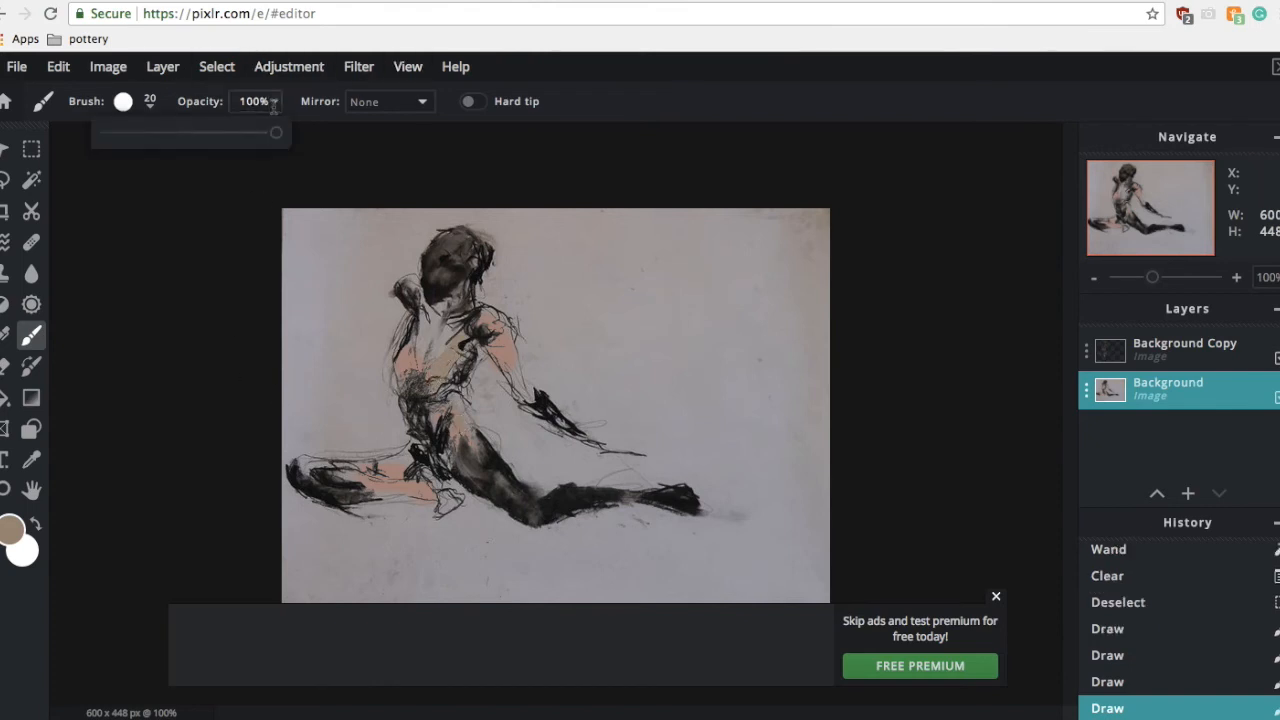
{"action": "left_click", "coordinate": [193, 134]}
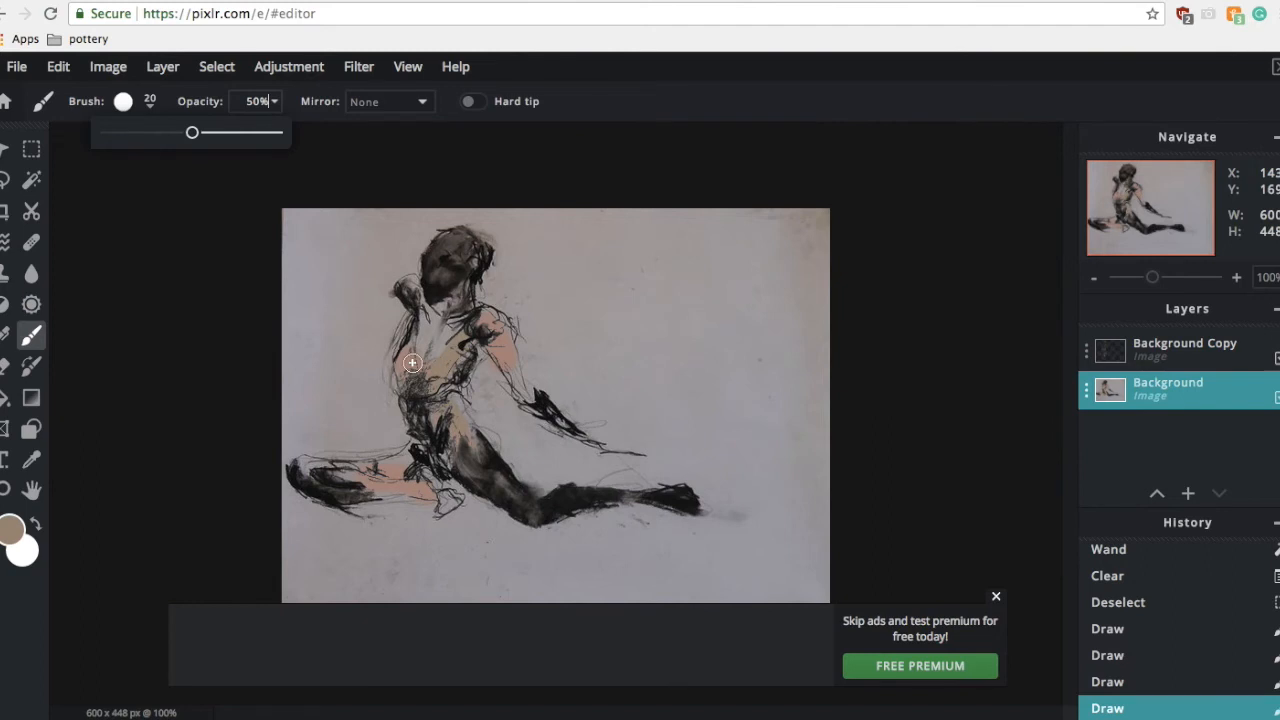
{"action": "left_click", "coordinate": [459, 326]}
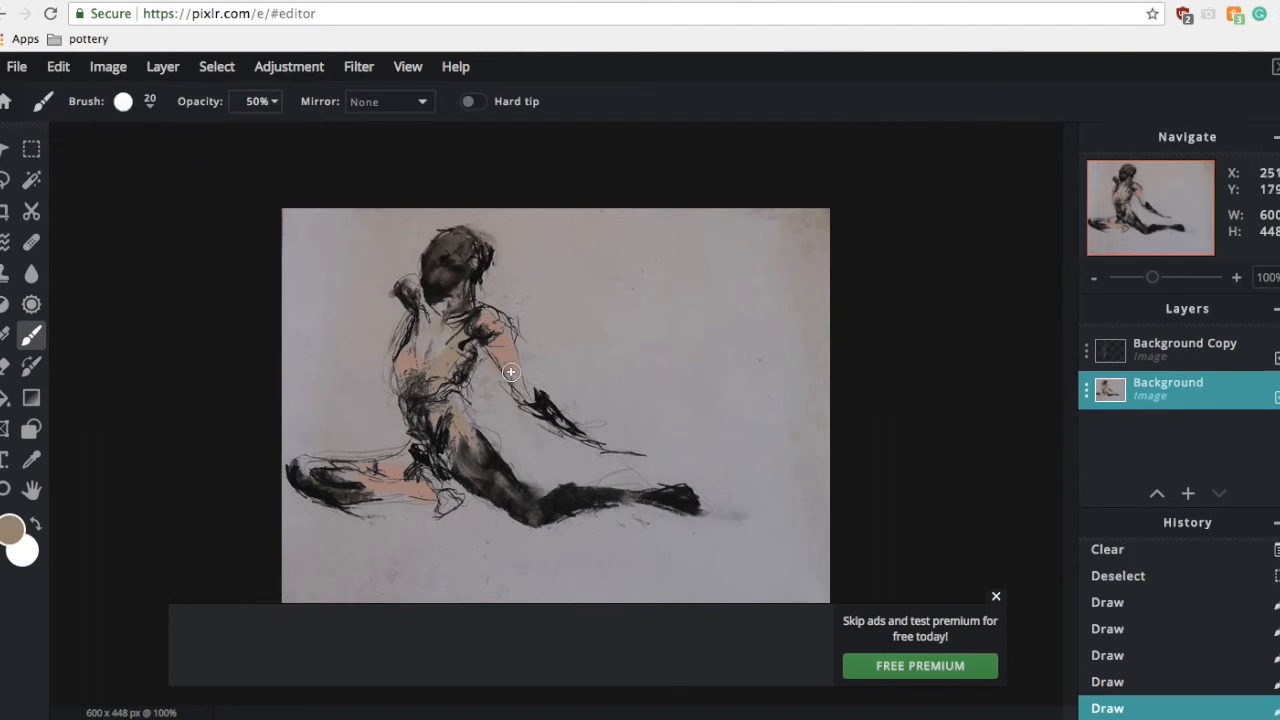
{"action": "left_click_drag", "start_coordinate": [538, 404], "coordinate": [609, 447]}
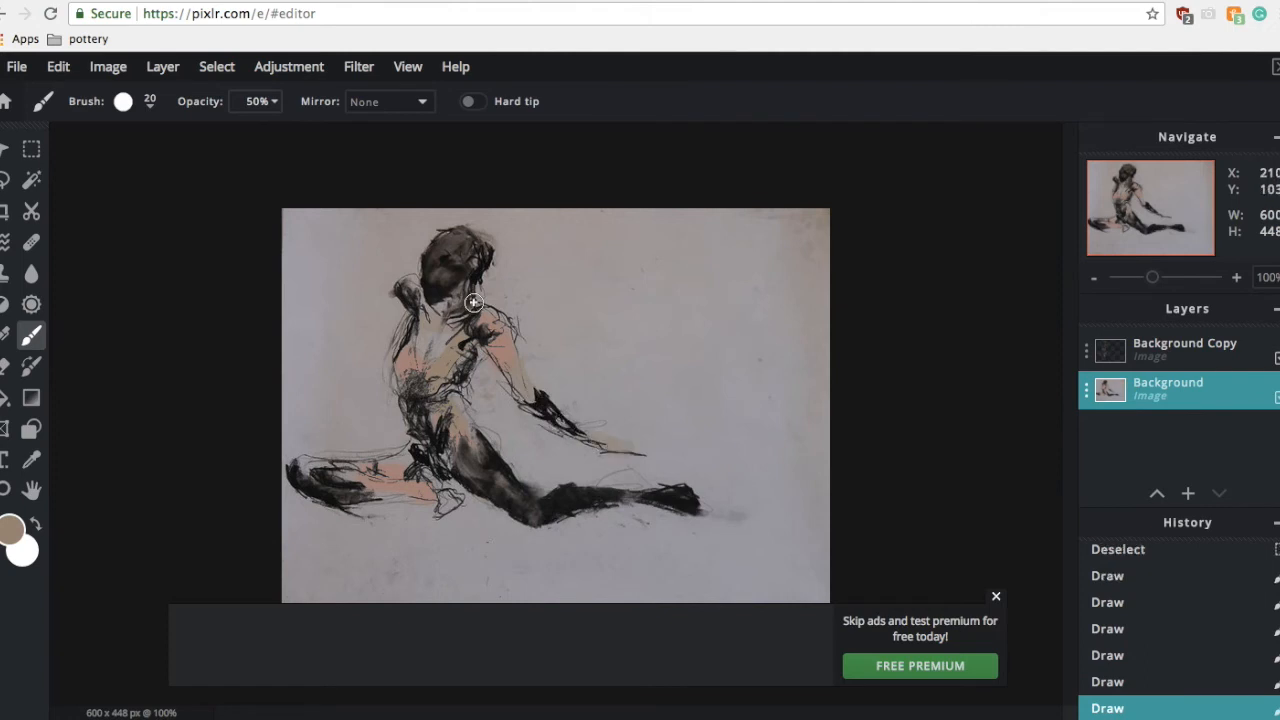
{"action": "left_click_drag", "start_coordinate": [437, 307], "coordinate": [461, 303]}
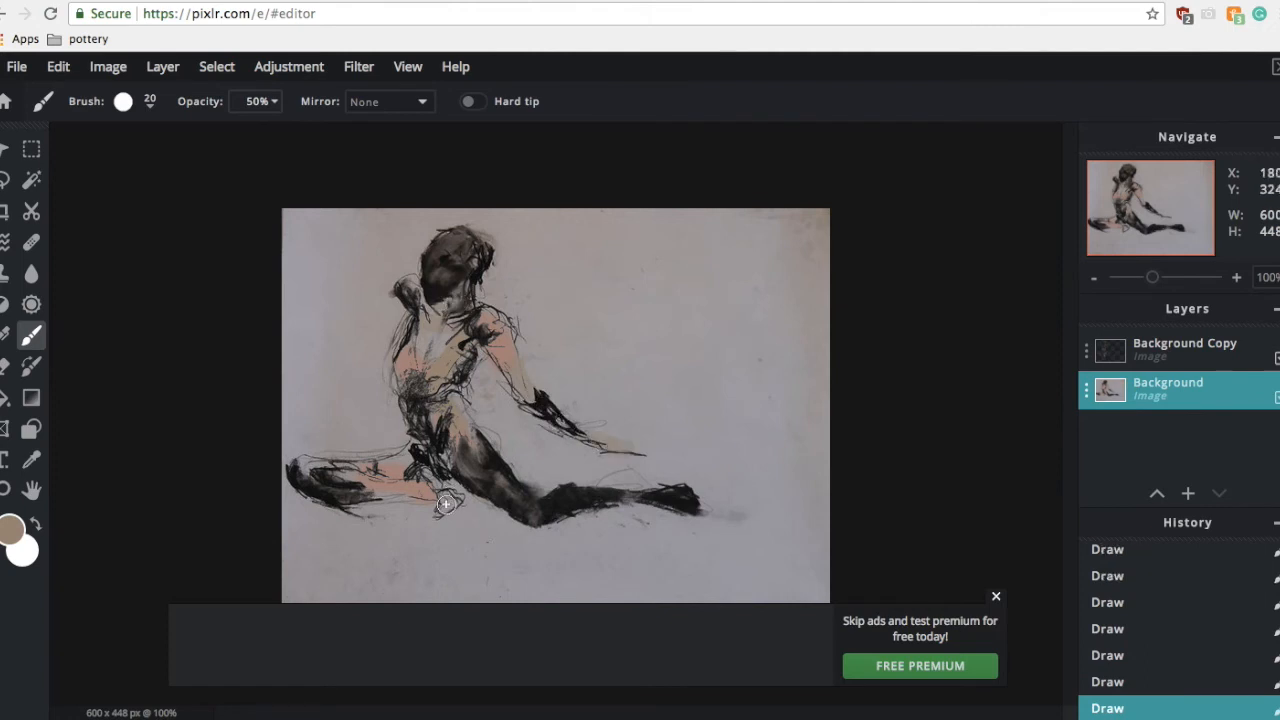
{"action": "left_click_drag", "start_coordinate": [452, 486], "coordinate": [314, 475]}
Step: Set the foreground colour to the pale green swatch #DCE6A7
{"action": "left_click", "coordinate": [18, 531]}
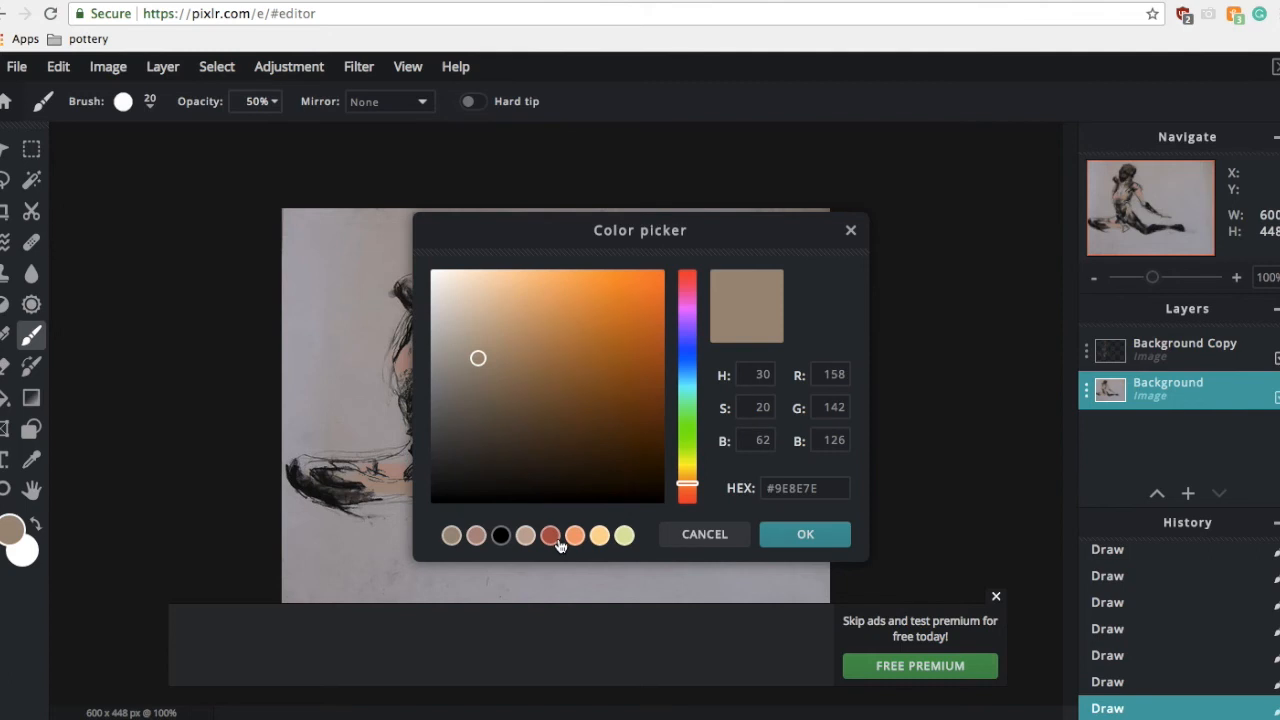
{"action": "left_click", "coordinate": [617, 542]}
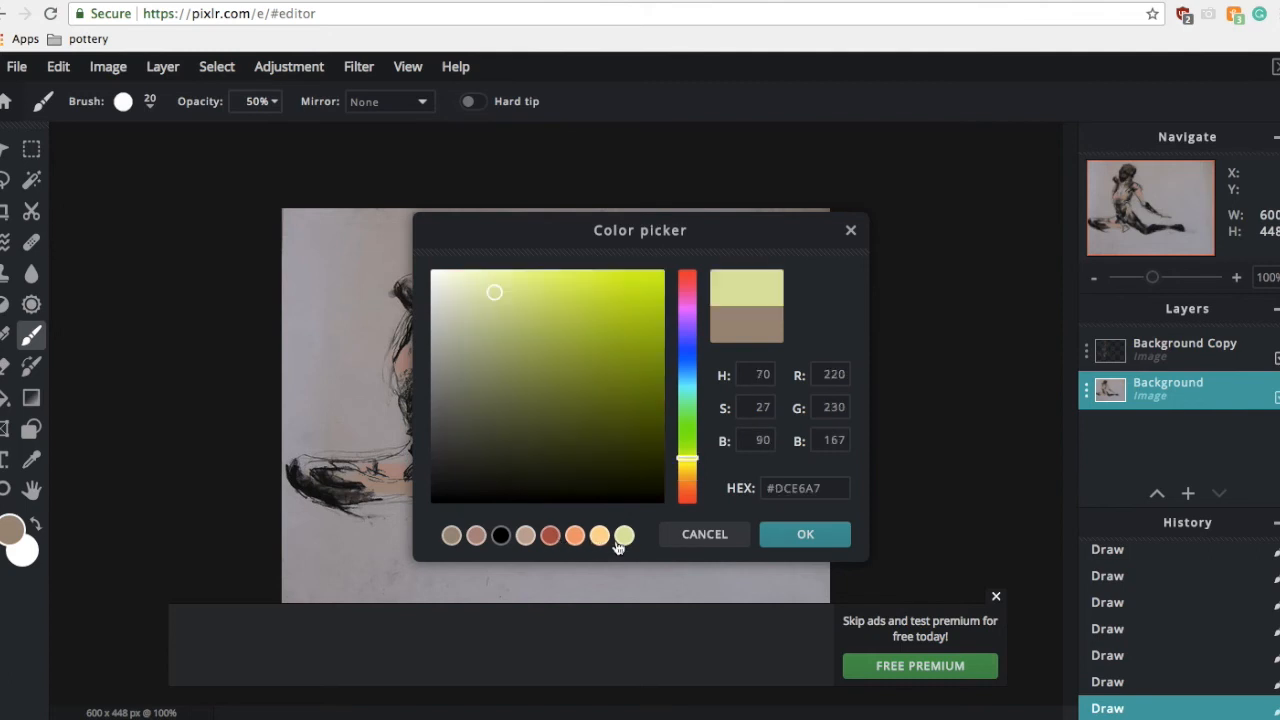
{"action": "left_click", "coordinate": [826, 537]}
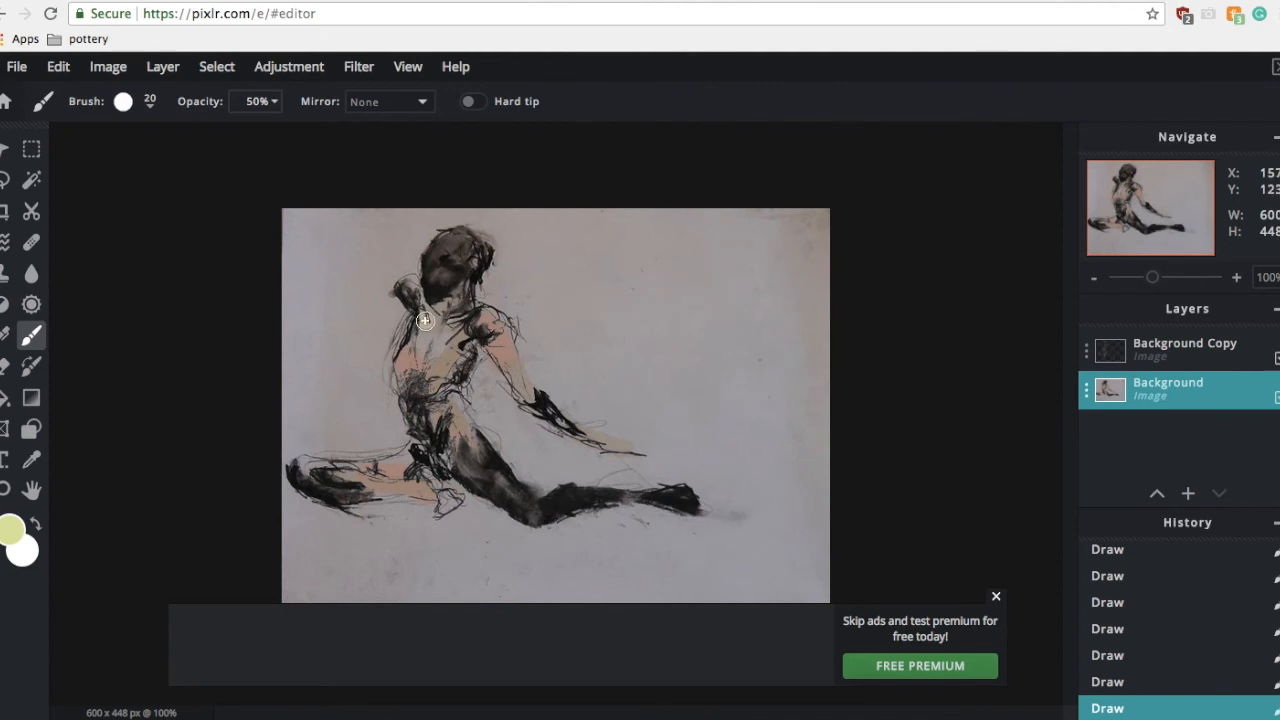
Step: Set the brush opacity to 13% and paint light strokes down the figure's chest
{"action": "left_click_drag", "start_coordinate": [425, 320], "coordinate": [420, 379]}
{"action": "key", "text": "ctrl+z"}
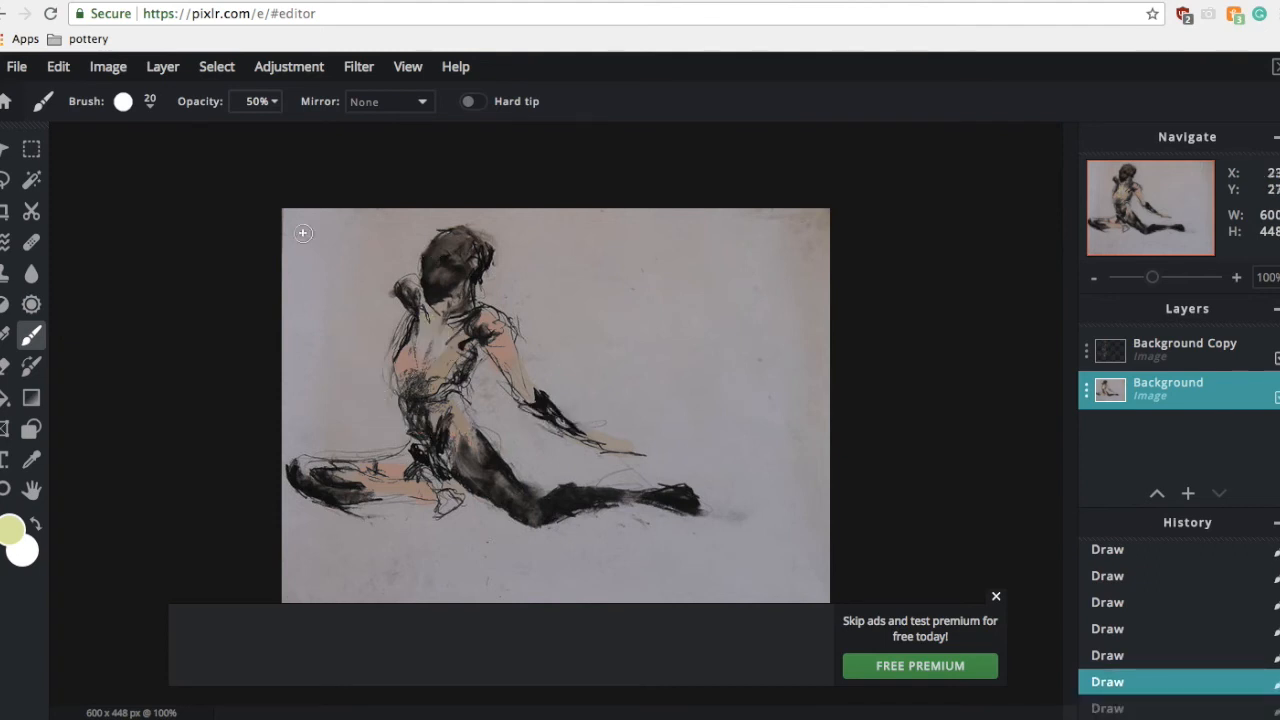
{"action": "left_click", "coordinate": [257, 101]}
{"action": "left_click", "coordinate": [129, 133]}
{"action": "left_click_drag", "start_coordinate": [428, 308], "coordinate": [417, 376]}
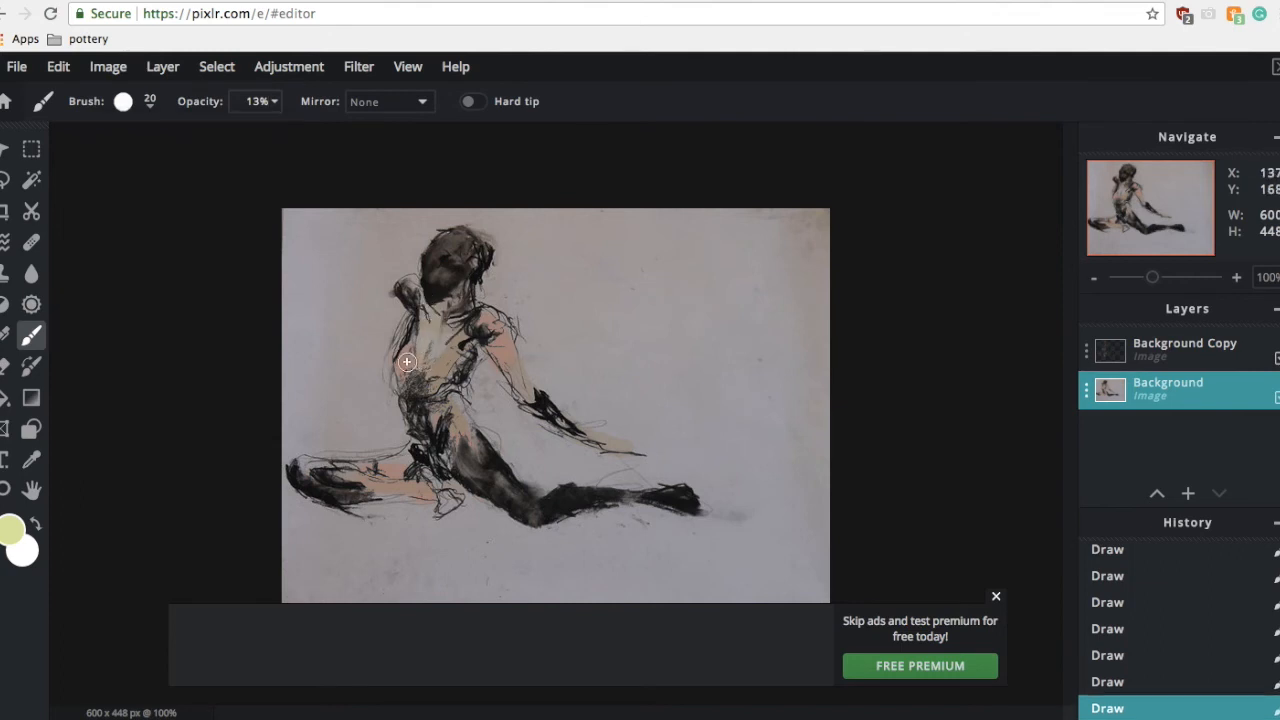
{"action": "left_click_drag", "start_coordinate": [425, 339], "coordinate": [431, 366]}
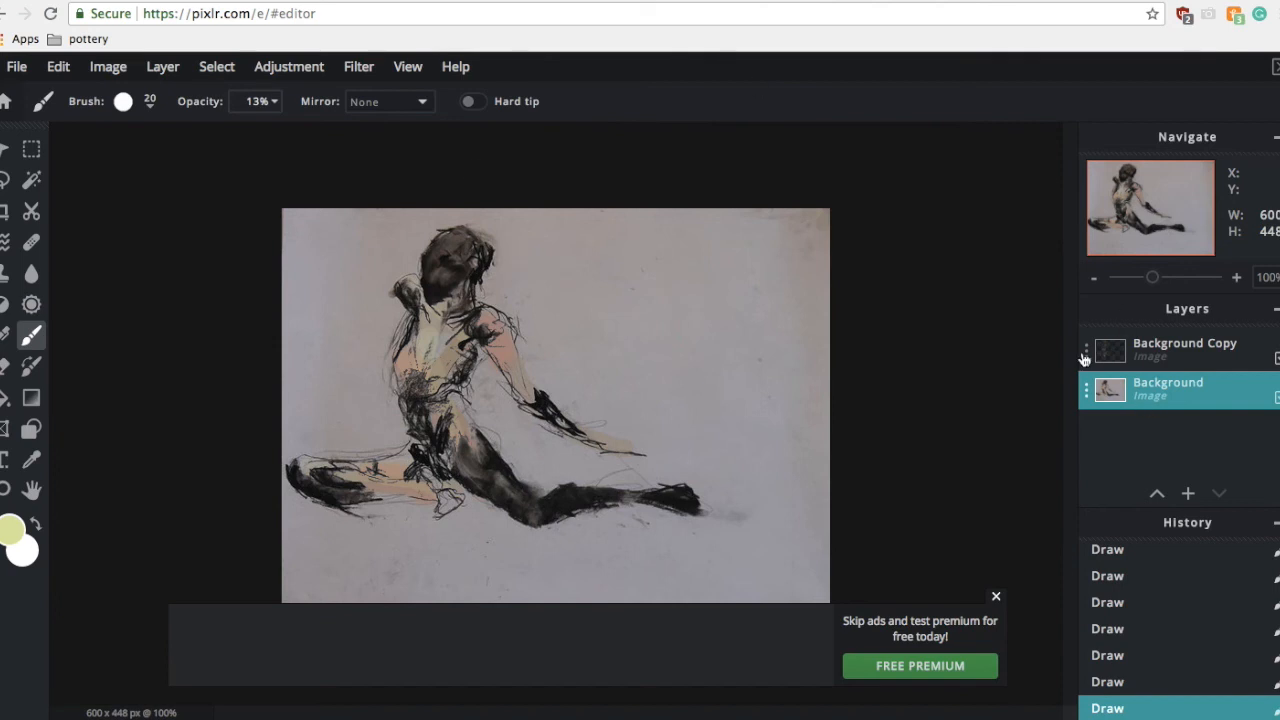
Step: Swap the foreground and background colours so white is the foreground, and pick the Paint Bucket
{"action": "left_click", "coordinate": [31, 179]}
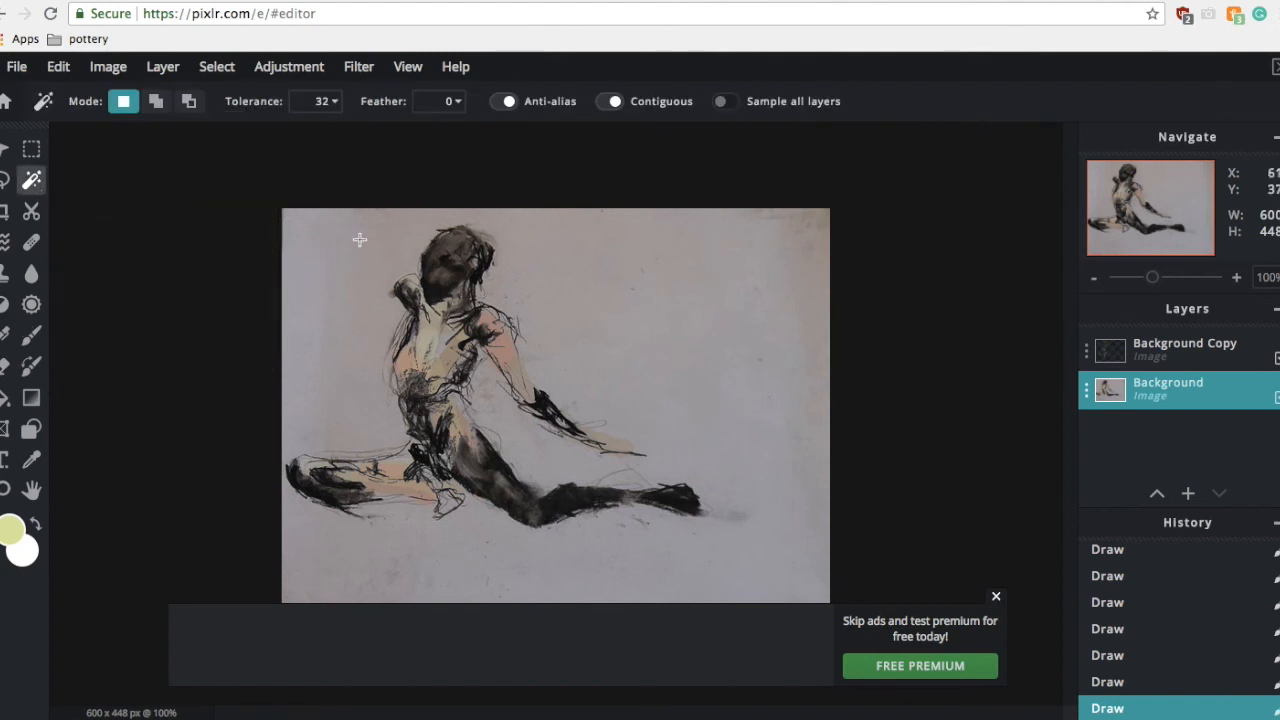
{"action": "left_click", "coordinate": [37, 530]}
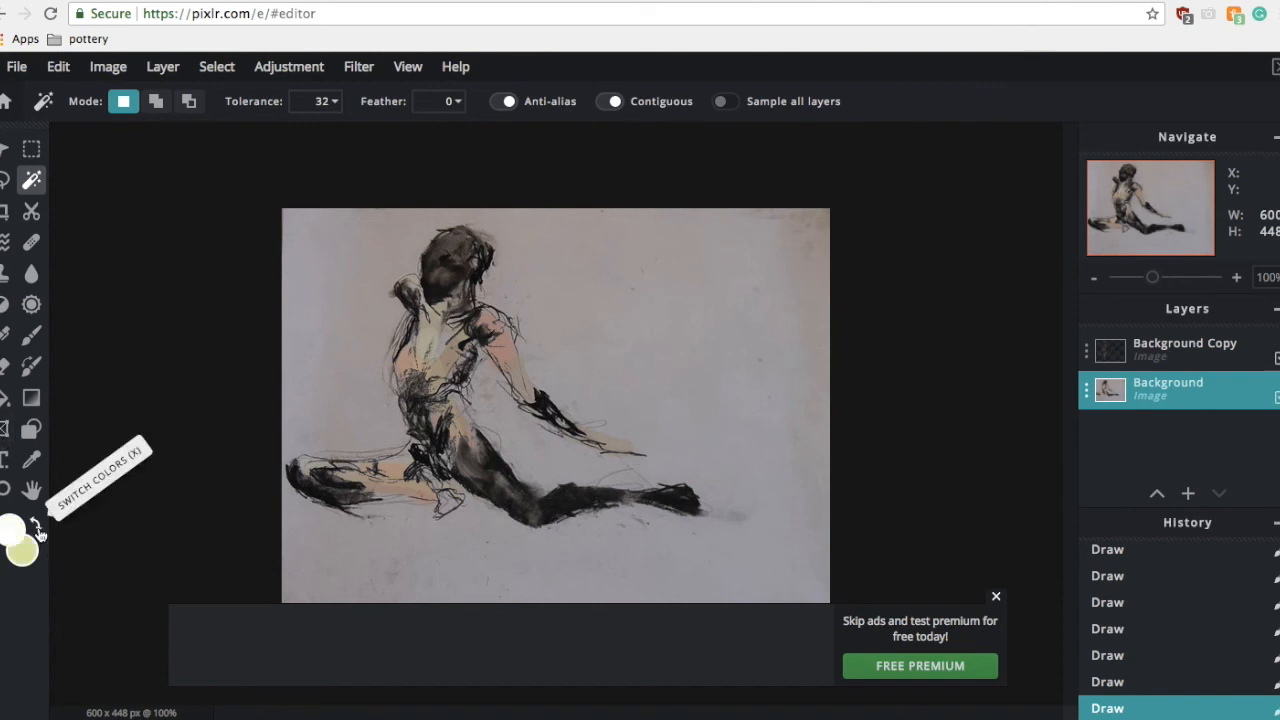
{"action": "left_click", "coordinate": [5, 366]}
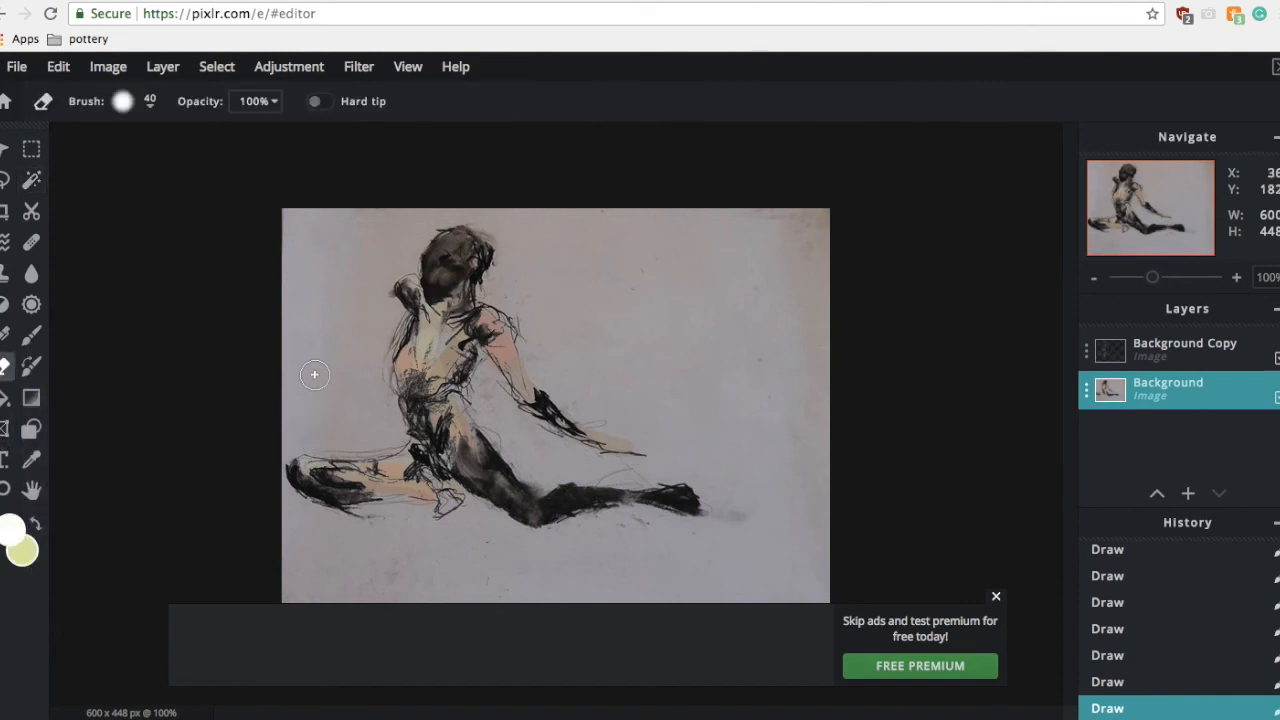
{"action": "left_click", "coordinate": [5, 397]}
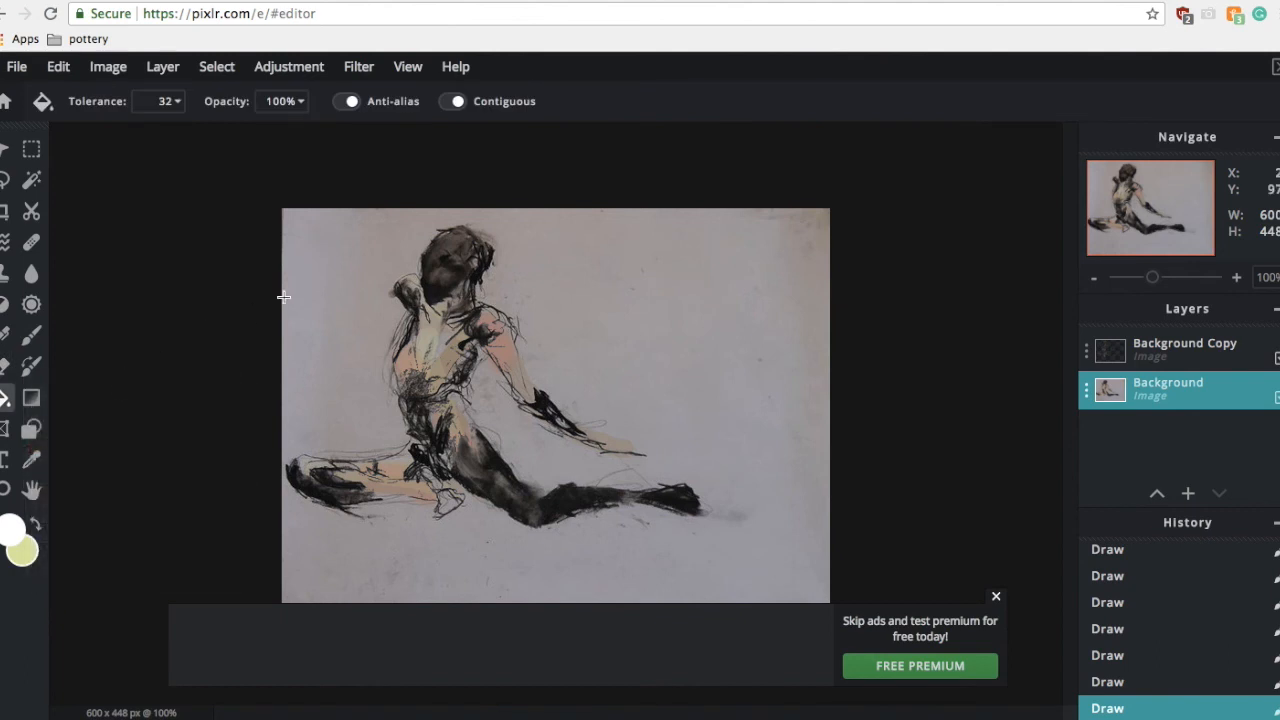
{"action": "left_click", "coordinate": [288, 104]}
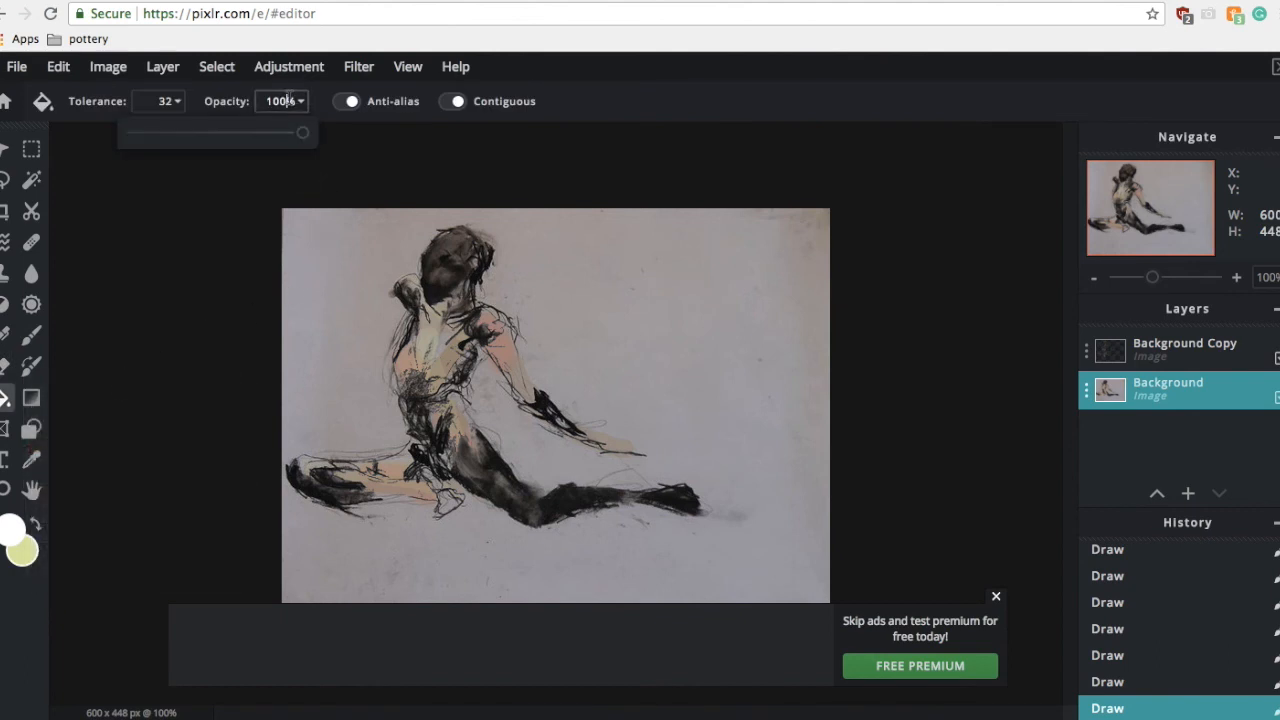
{"action": "left_click", "coordinate": [202, 131]}
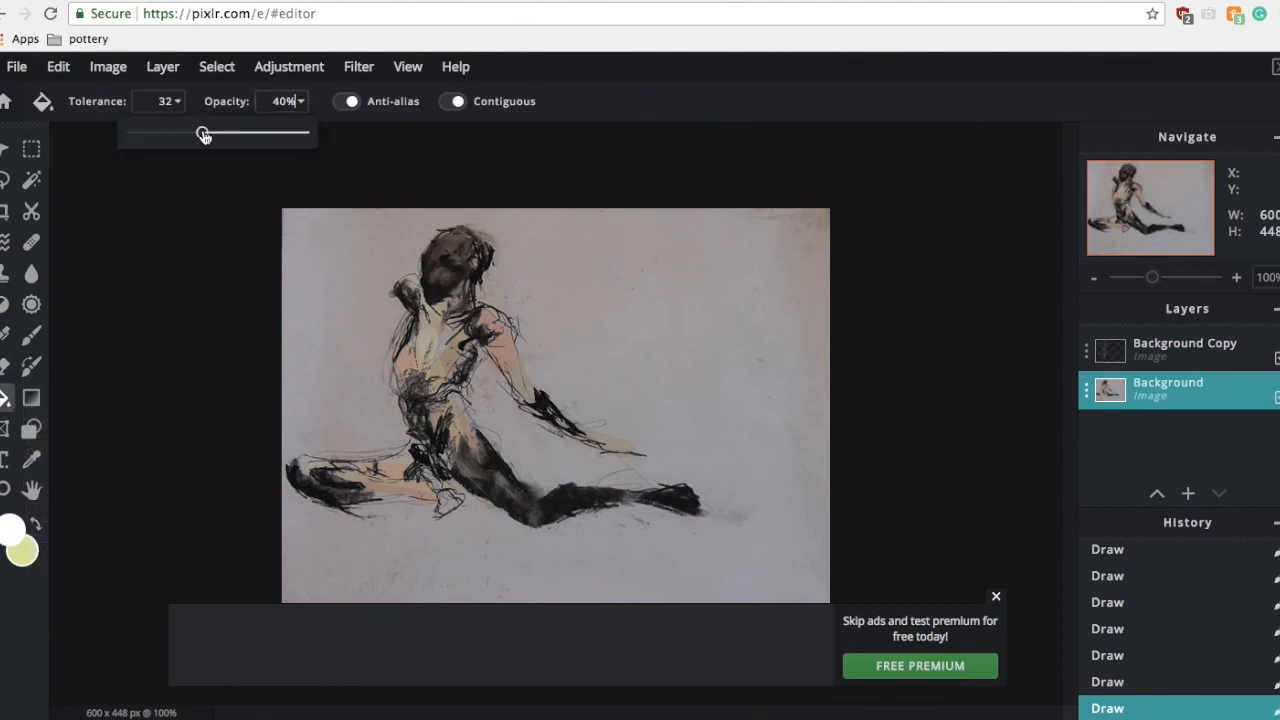
{"action": "left_click", "coordinate": [353, 305]}
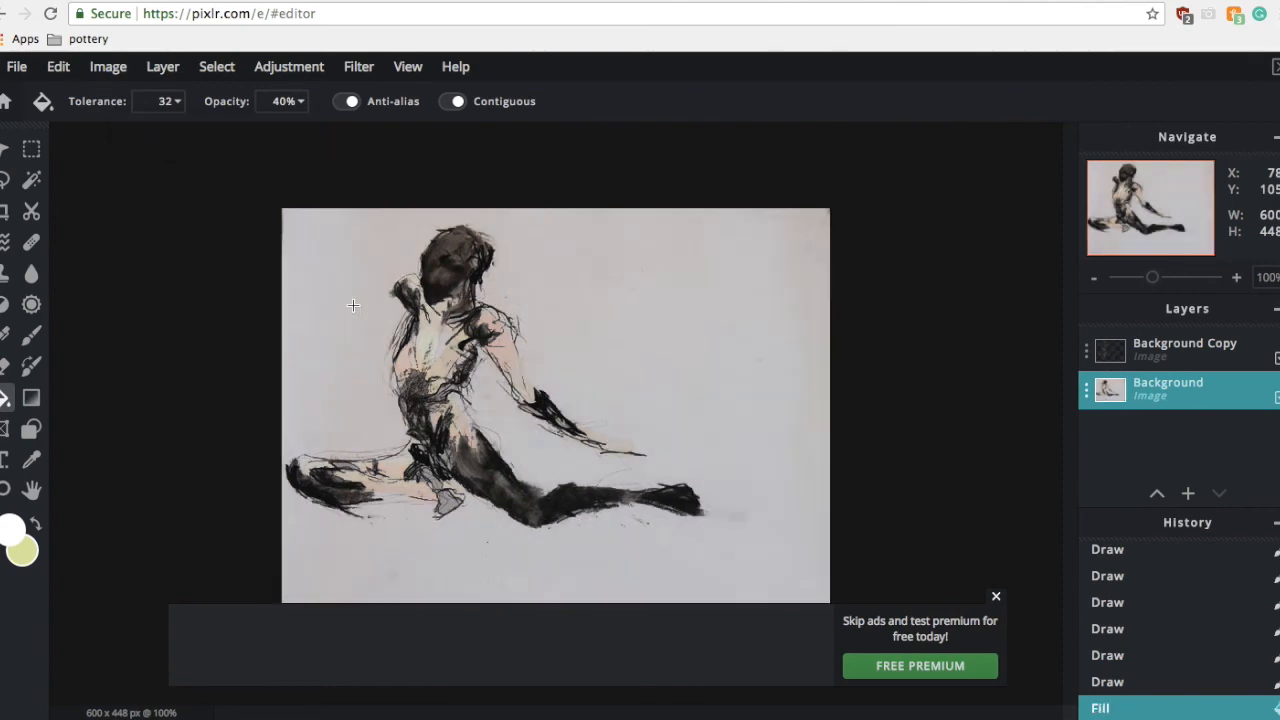
{"action": "key", "text": "ctrl+z"}
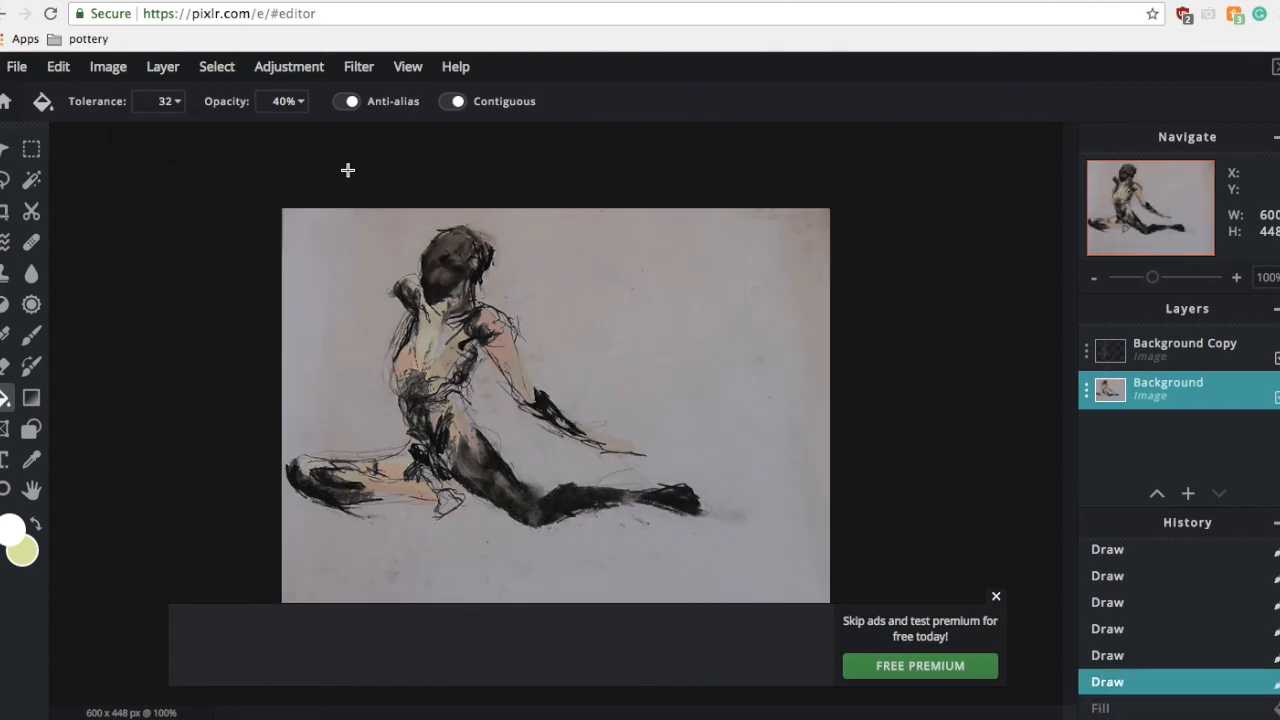
Step: Set the Paint Bucket opacity to 13% and fill the paper around the figure with white twice
{"action": "left_click", "coordinate": [300, 100]}
{"action": "left_click", "coordinate": [157, 132]}
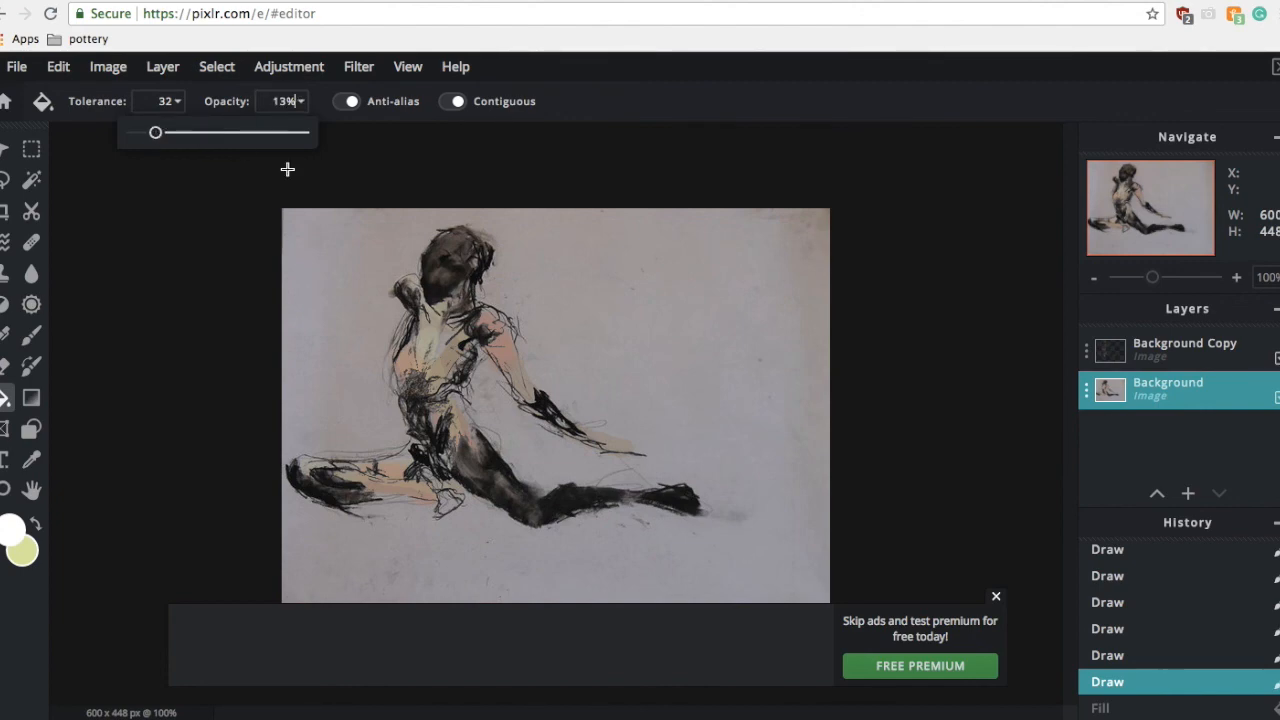
{"action": "left_click", "coordinate": [323, 249]}
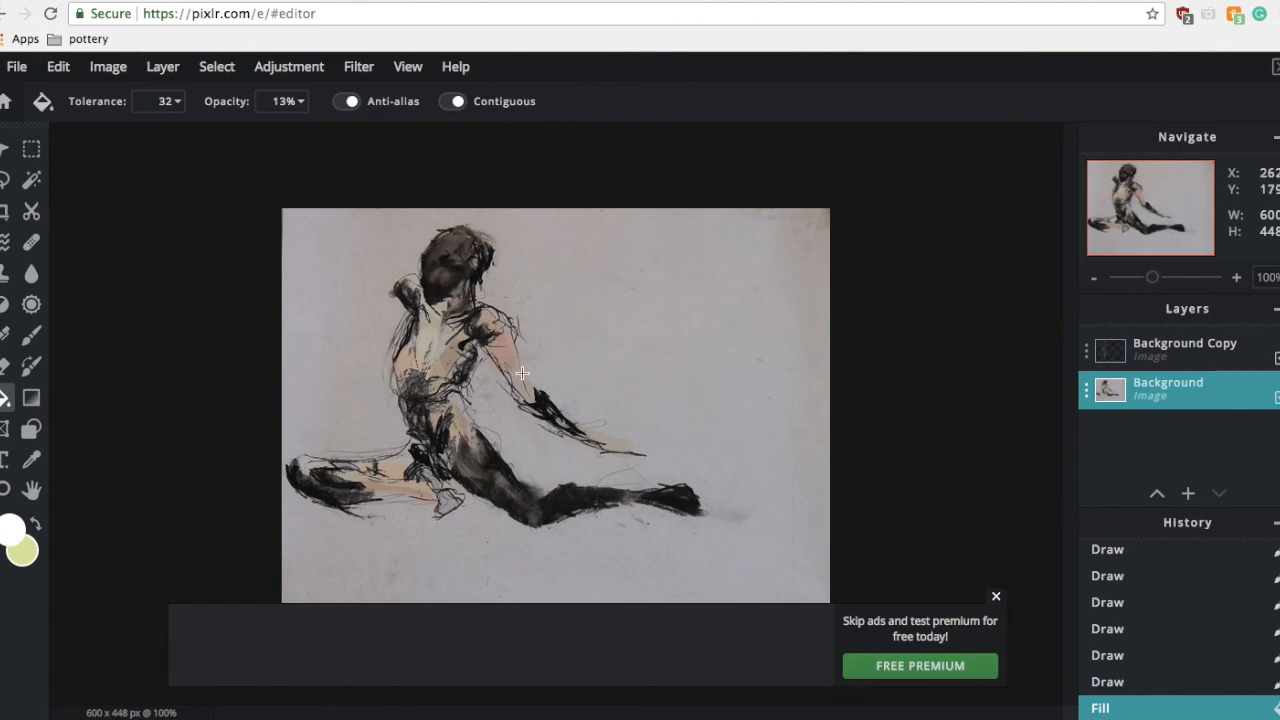
{"action": "left_click", "coordinate": [657, 309]}
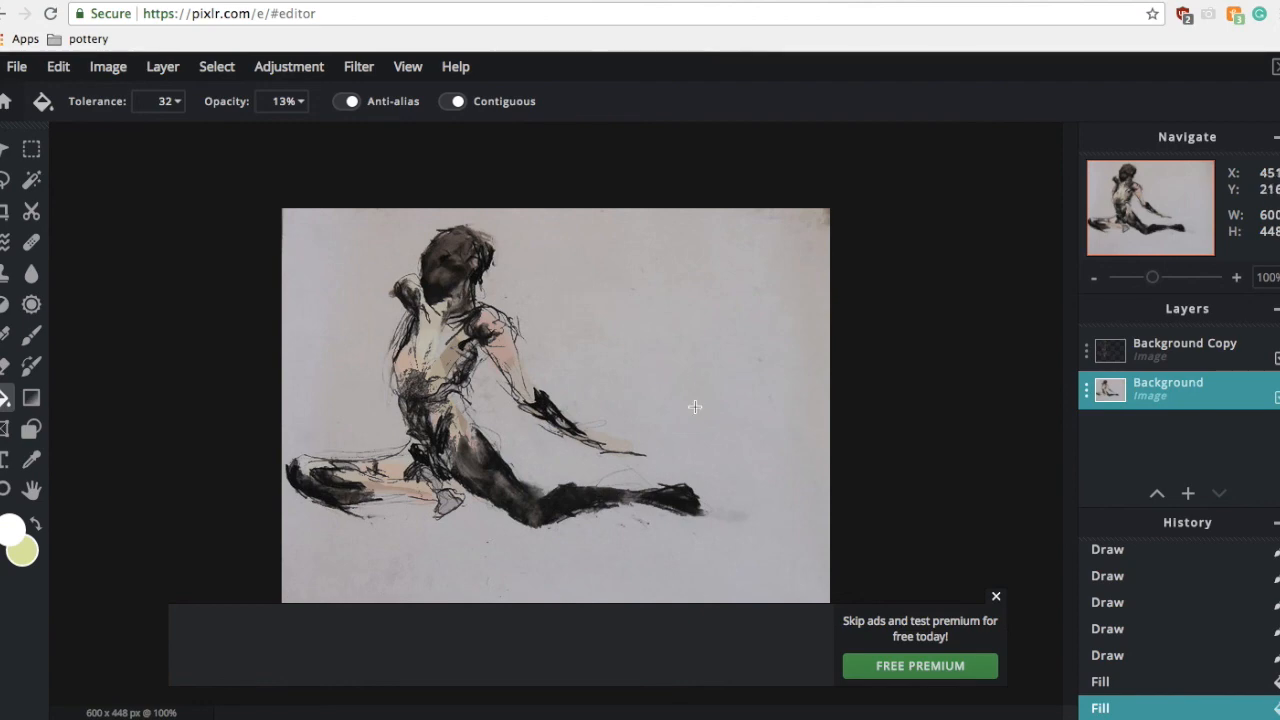
{"action": "mouse_move", "coordinate": [764, 718]}
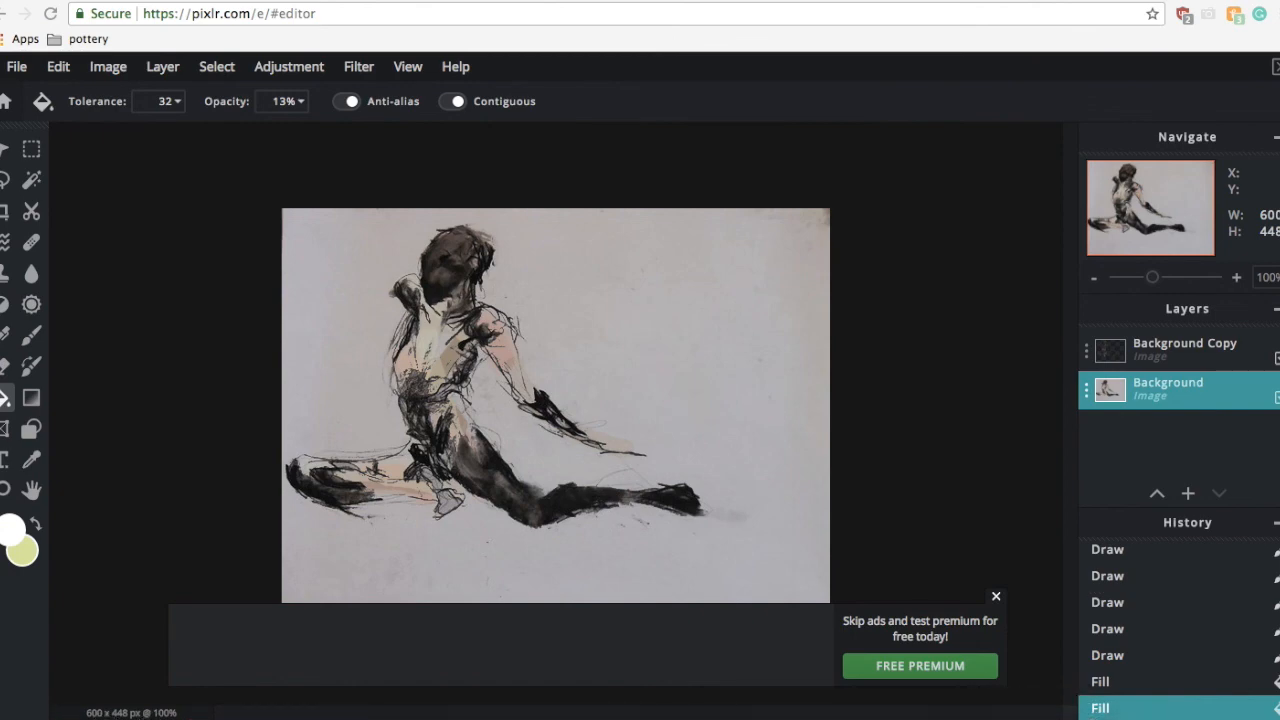
{"action": "key", "text": "super+q"}
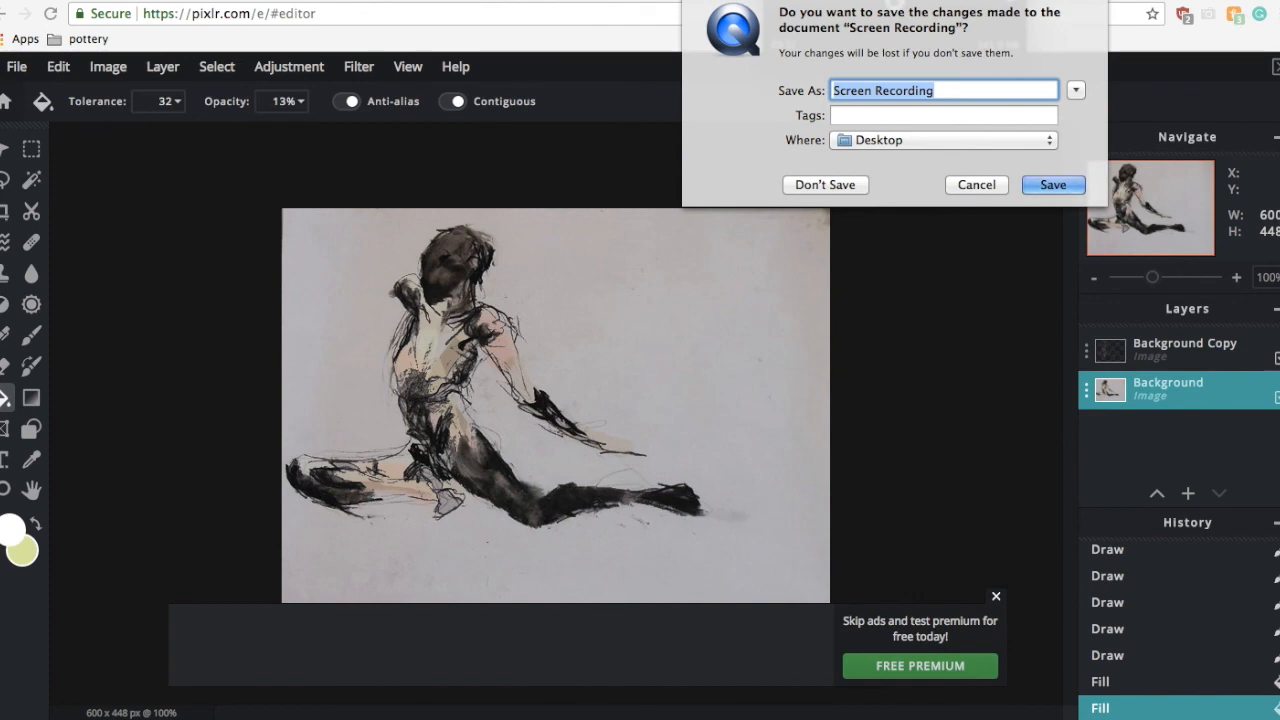
{"action": "type", "text": "Consalvi"}
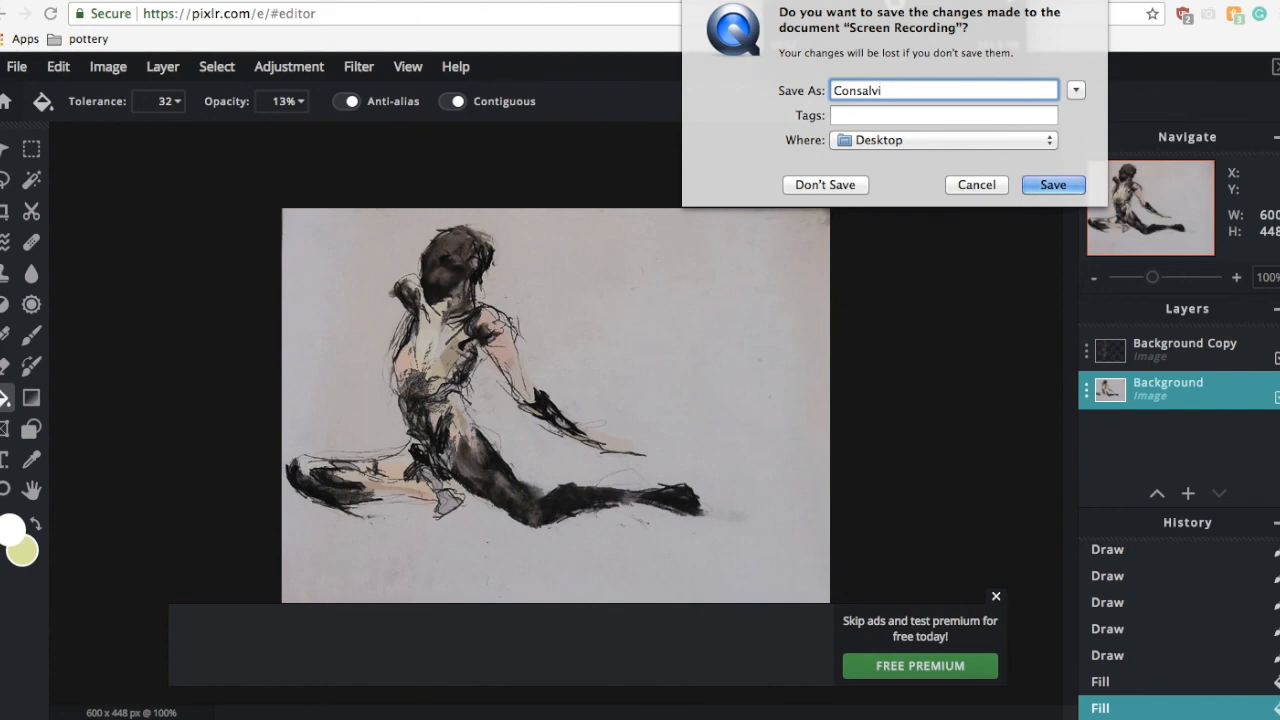
{"action": "type", "text": " Teh"}
{"action": "key", "text": "BackSpace"}
{"action": "key", "text": "BackSpace"}
{"action": "key", "text": "BackSpace"}
{"action": "key", "text": "BackSpace"}
{"action": "key", "text": "BackSpace"}
{"action": "key", "text": "BackSpace"}
{"action": "key", "text": "BackSpace"}
{"action": "key", "text": "BackSpace"}
{"action": "key", "text": "BackSpace"}
{"action": "key", "text": "BackSpace"}
{"action": "key", "text": "BackSpace"}
{"action": "key", "text": "BackSpace"}
{"action": "type", "text": "Raia Meist"}
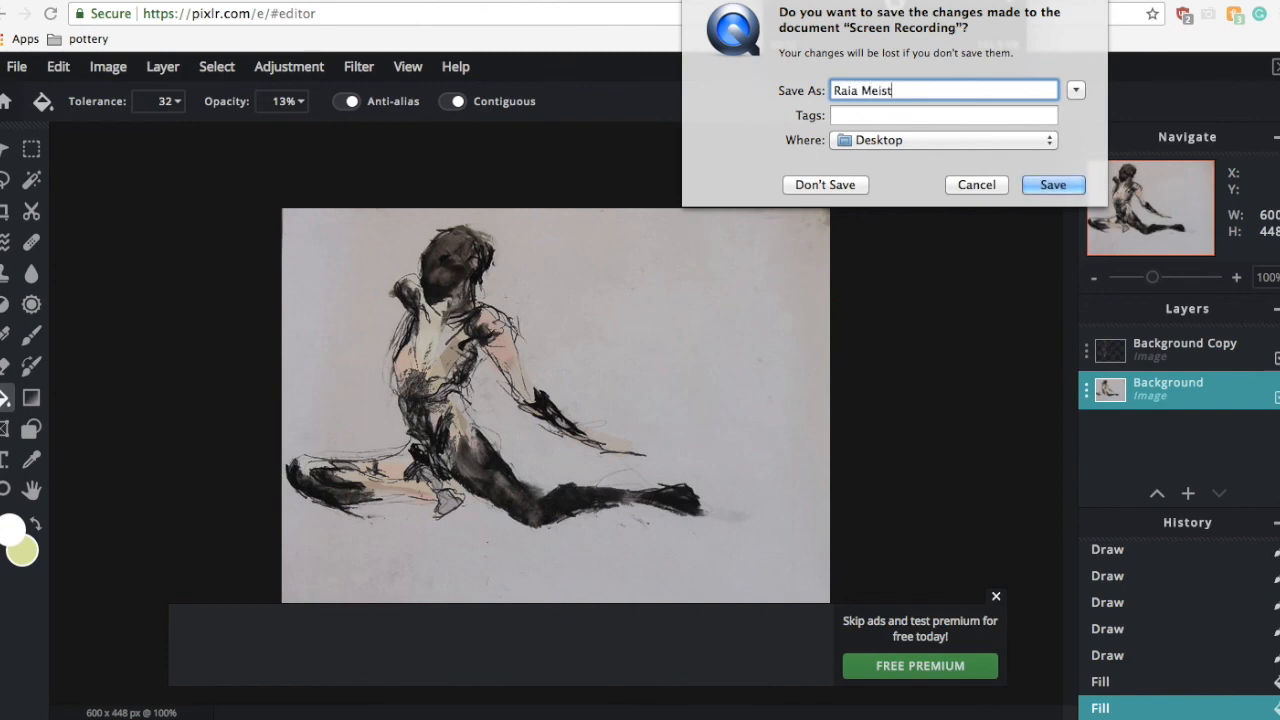
{"action": "type", "text": "er Technology Resource"}
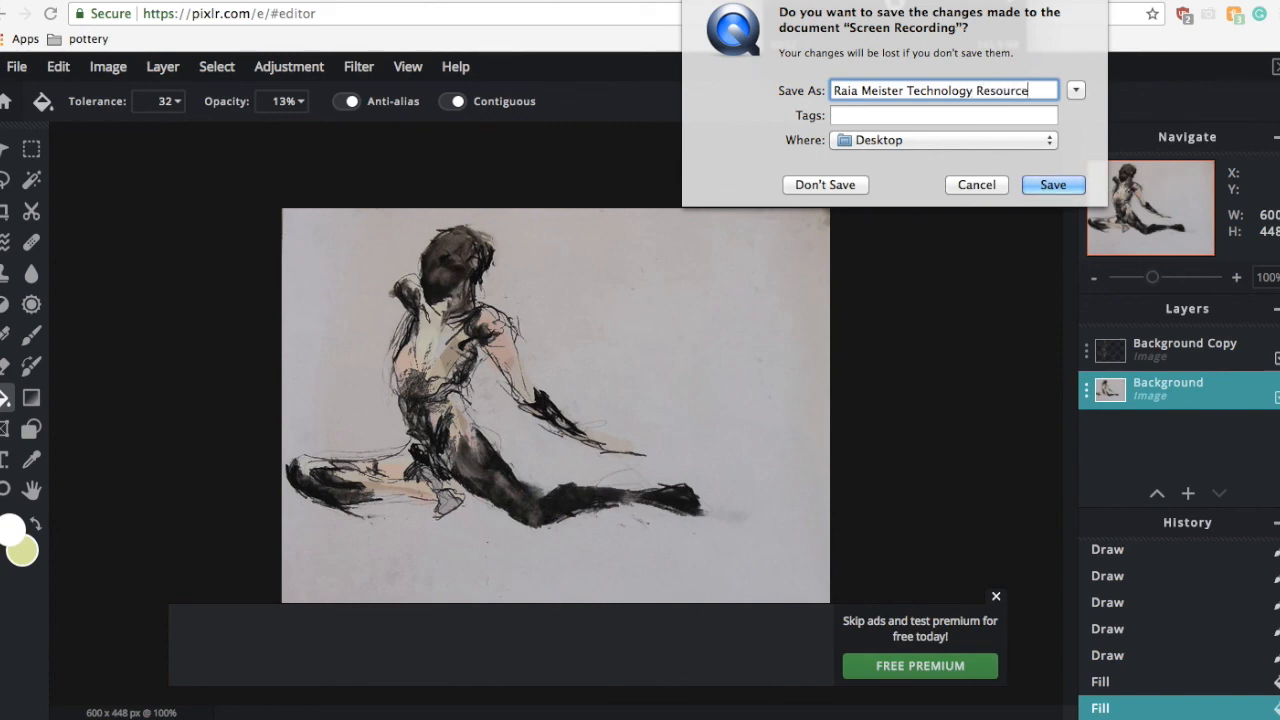
{"action": "type", "text": " Guide"}
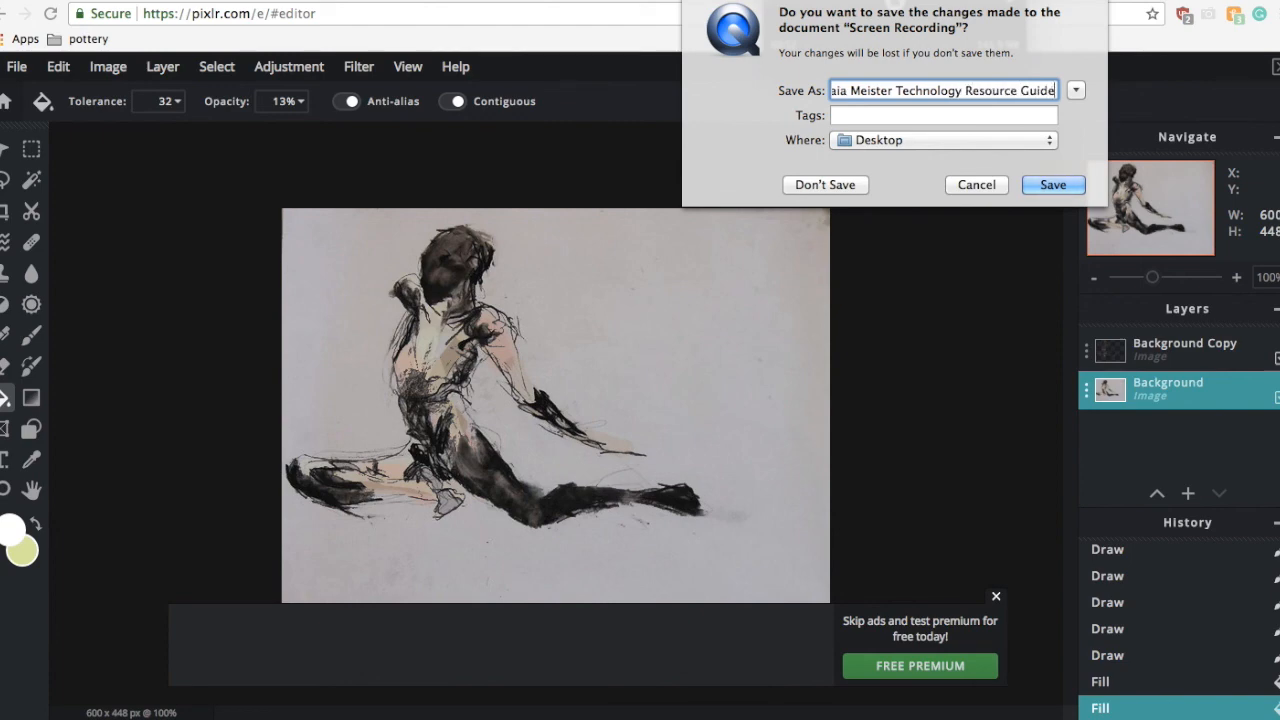